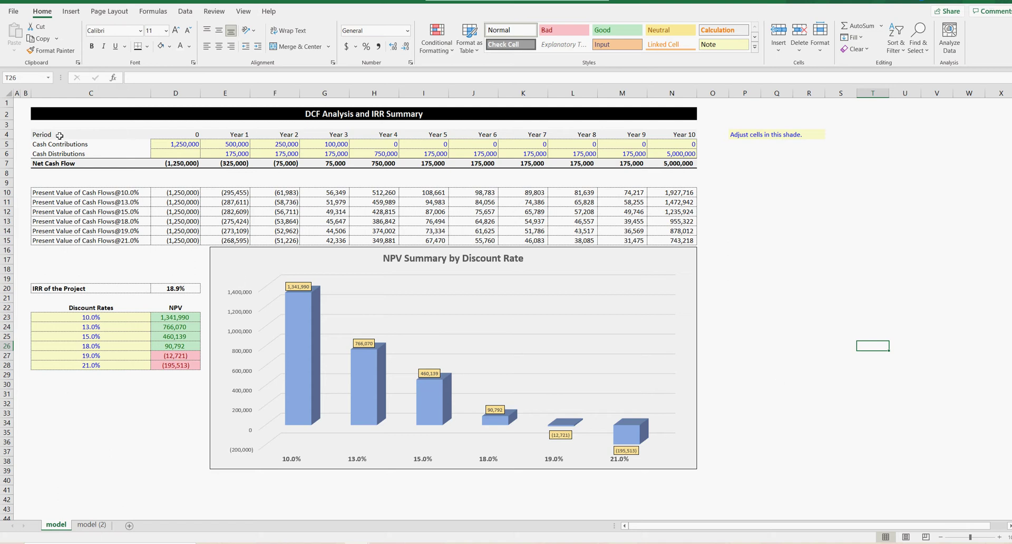
Review the cash inputs: 1,250,000 Year 0 contribution, 500,000 Year 1 contribution, 175,000 Year 1 distribution.
left_click_drag(62, 143, 658, 154)
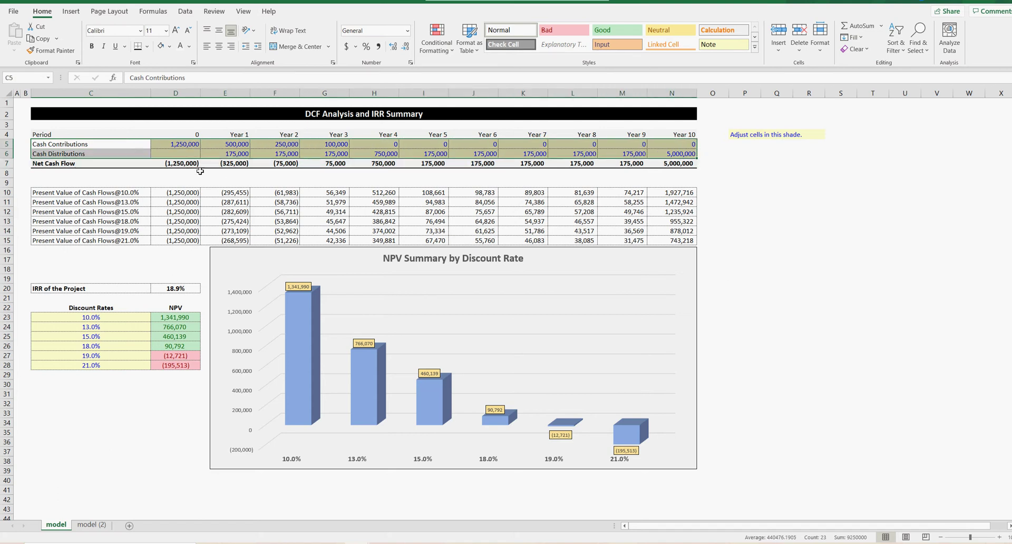
left_click(180, 142)
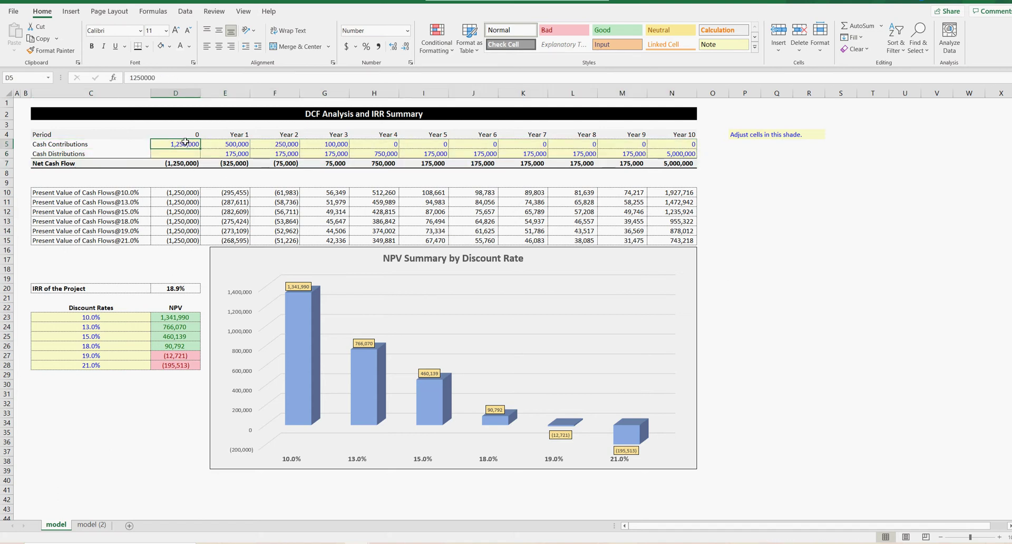
left_click(238, 152)
left_click(178, 143)
left_click(229, 145)
left_click(235, 155)
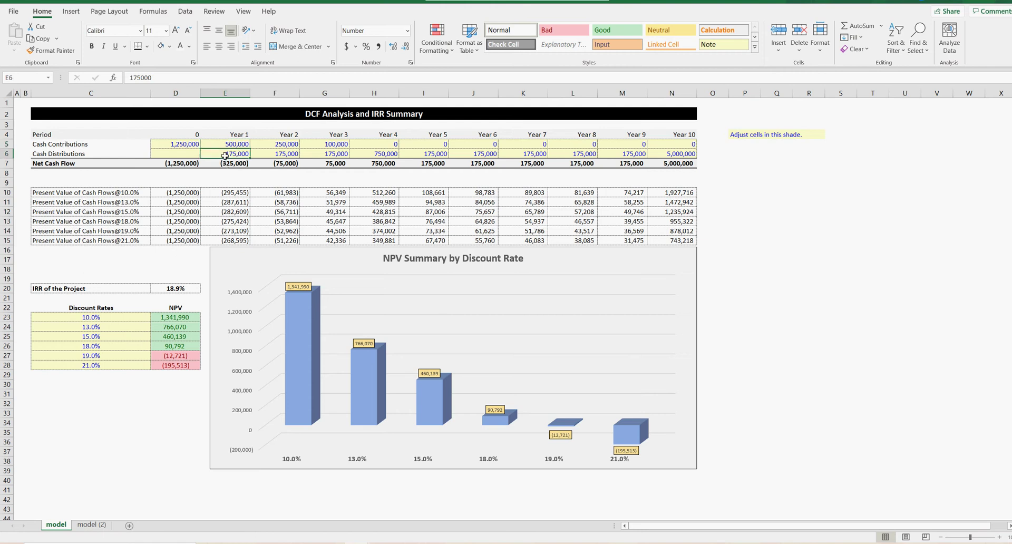
Total the Year 0–4 contributions and the yearly distributions, then go to the model (2) sheet.
left_click(279, 154)
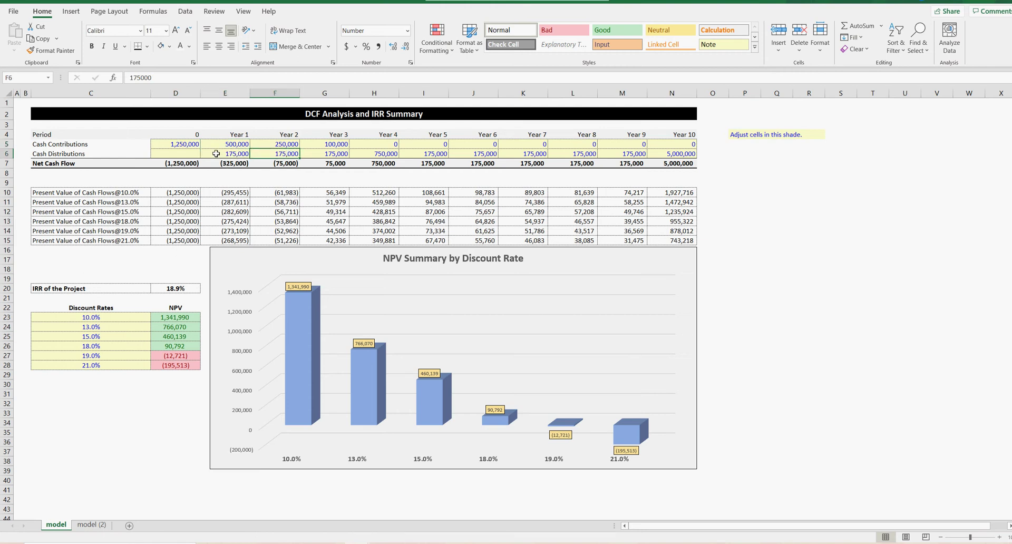
left_click(177, 144)
left_click_drag(178, 144, 390, 145)
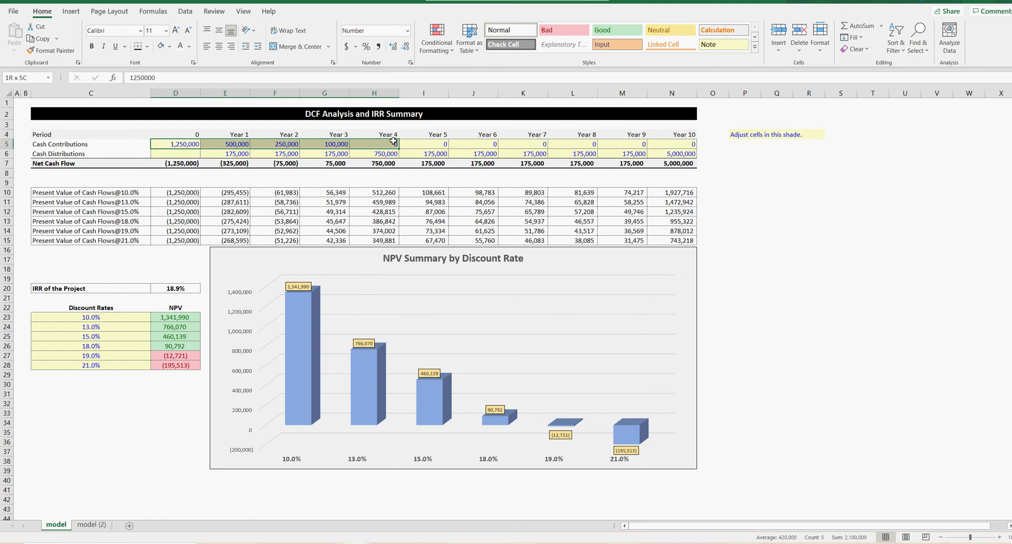
left_click(221, 154)
left_click_drag(221, 154, 195, 154)
left_click(90, 524)
left_click_drag(177, 143, 393, 157)
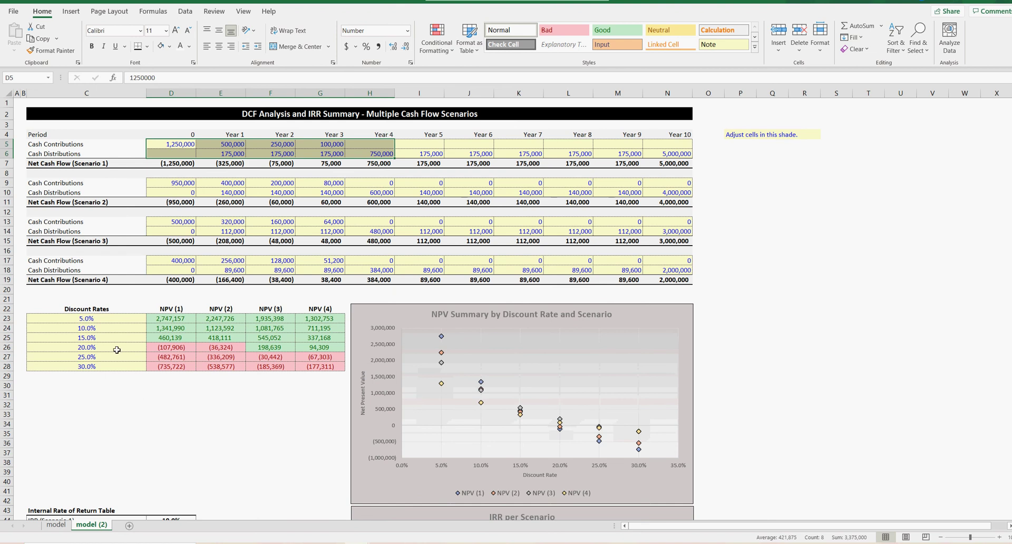
left_click(141, 404)
scroll(142, 400, "down", 7)
scroll(142, 400, "up", 5)
scroll(143, 400, "up", 2)
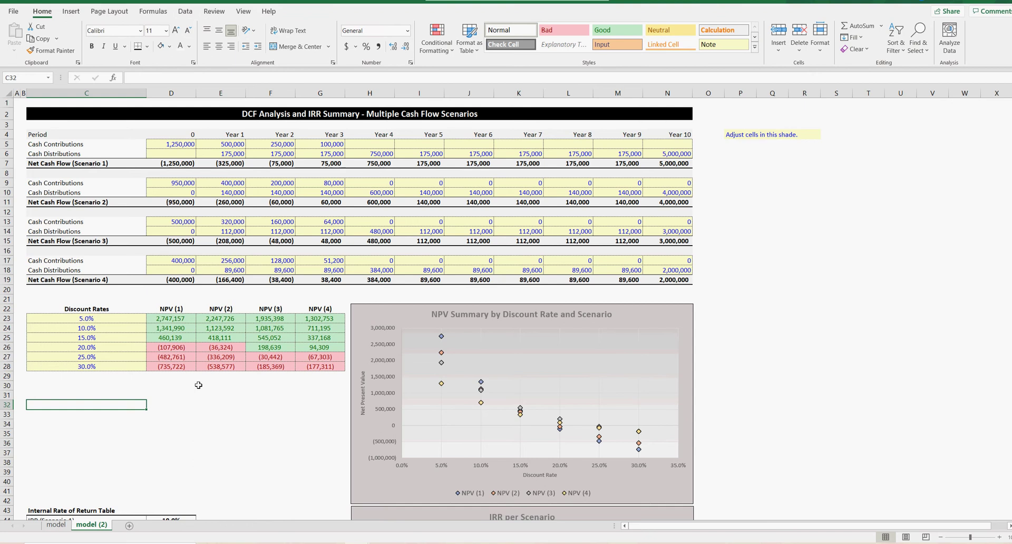
On the model sheet, check the Year 0 cash flows, 500,000 Year 1 contribution and Year 2 distribution.
left_click(57, 525)
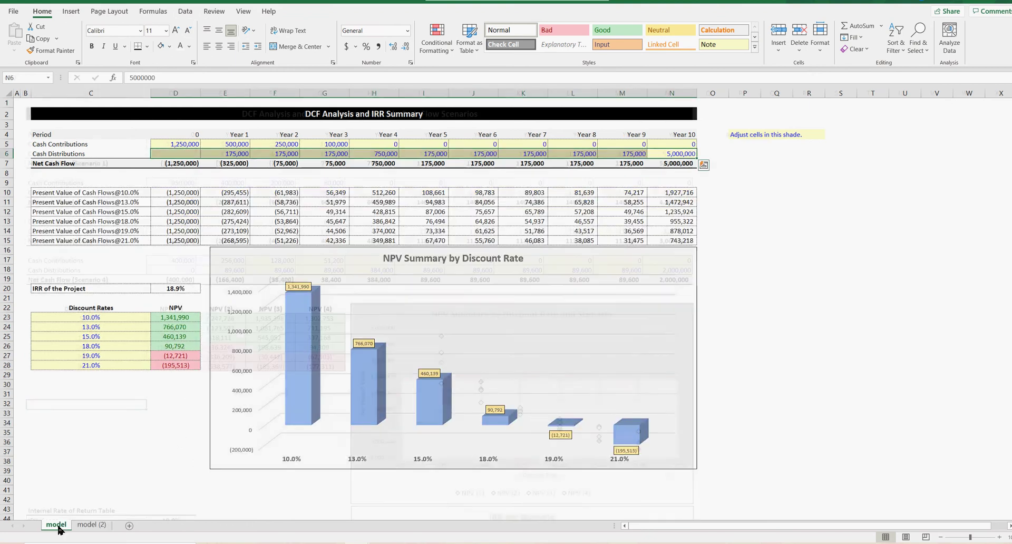
left_click(867, 345)
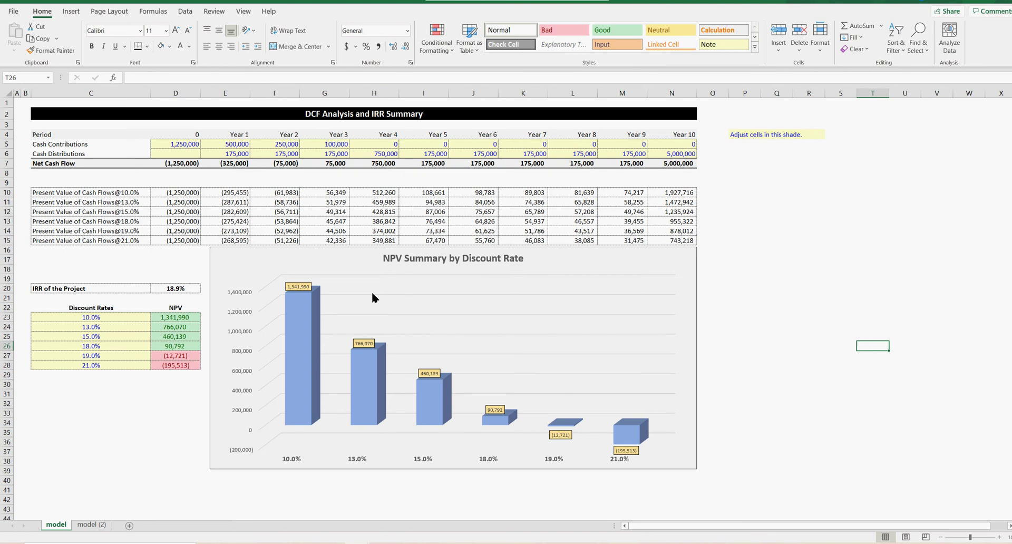
left_click_drag(188, 135, 185, 163)
left_click(232, 144)
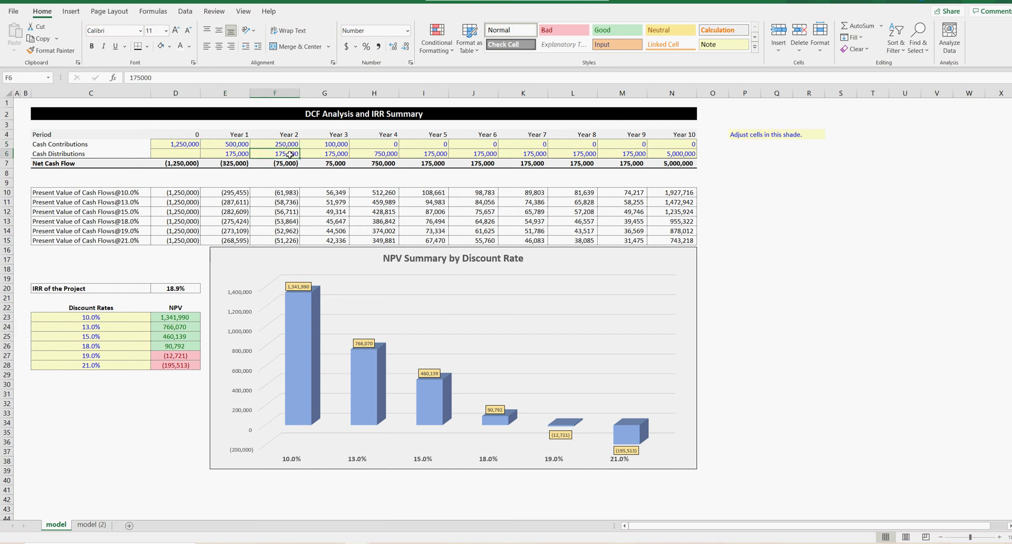
left_click(290, 153)
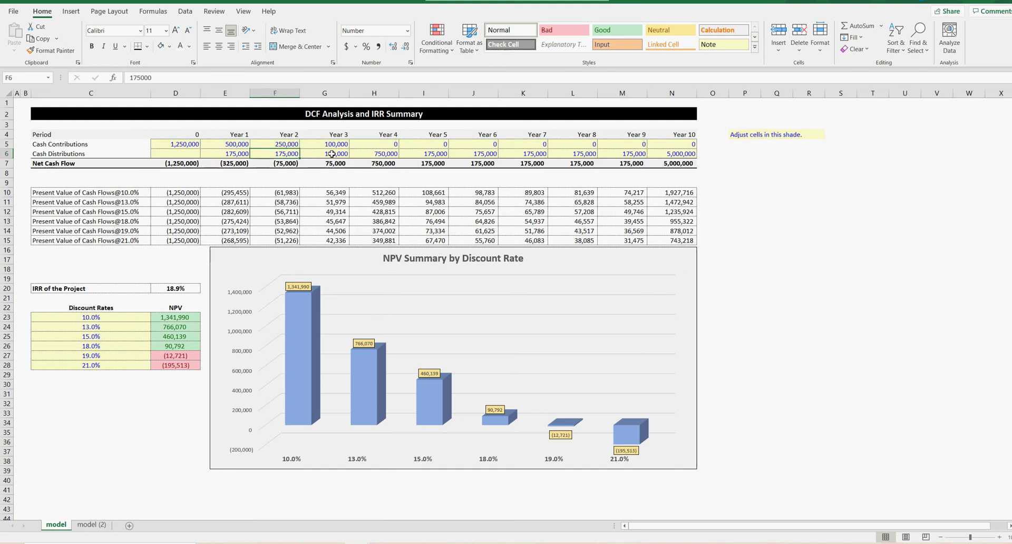
Step through the 10.0%–19.0% discount rates, then select the present value of cash flows table.
left_click(105, 327)
left_click(108, 360)
left_click(107, 366)
left_click(117, 319)
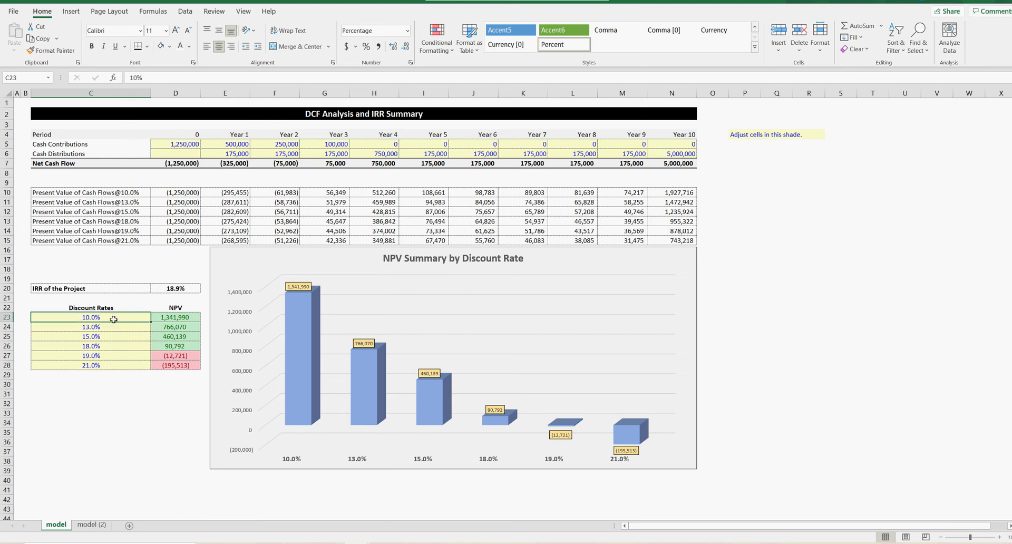
left_click(114, 326)
left_click(113, 318)
left_click(110, 328)
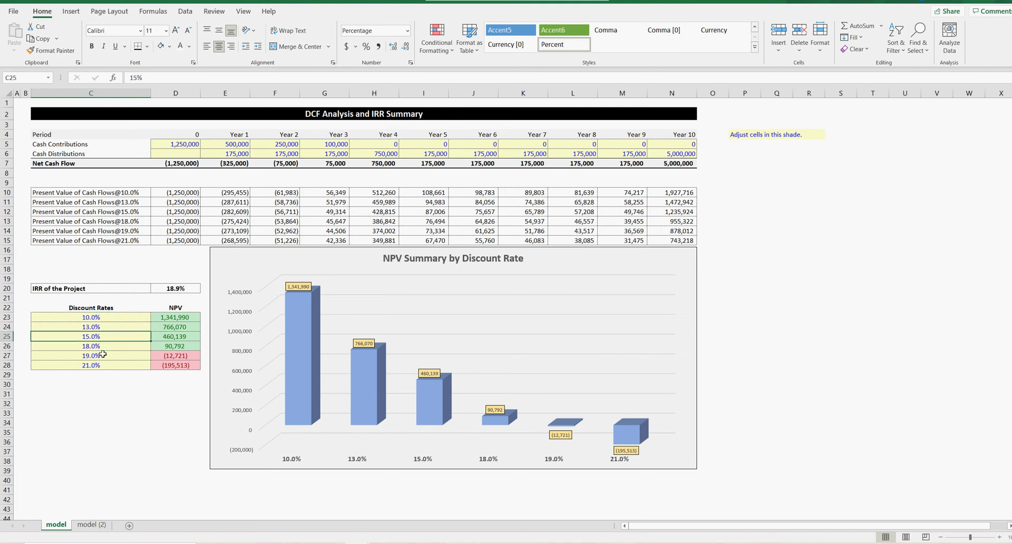
left_click(100, 318)
left_click(99, 327)
left_click(99, 337)
left_click(98, 346)
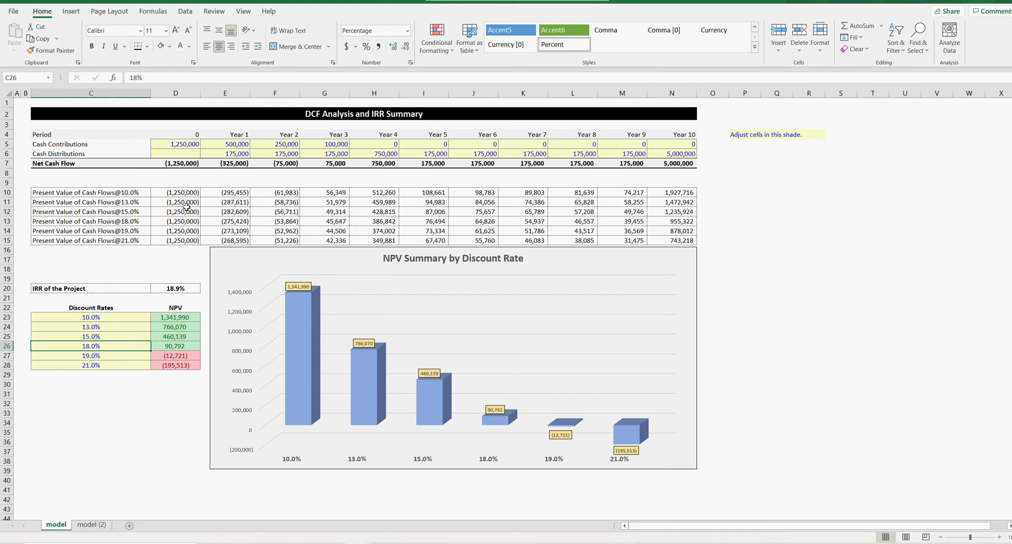
left_click_drag(111, 193, 690, 240)
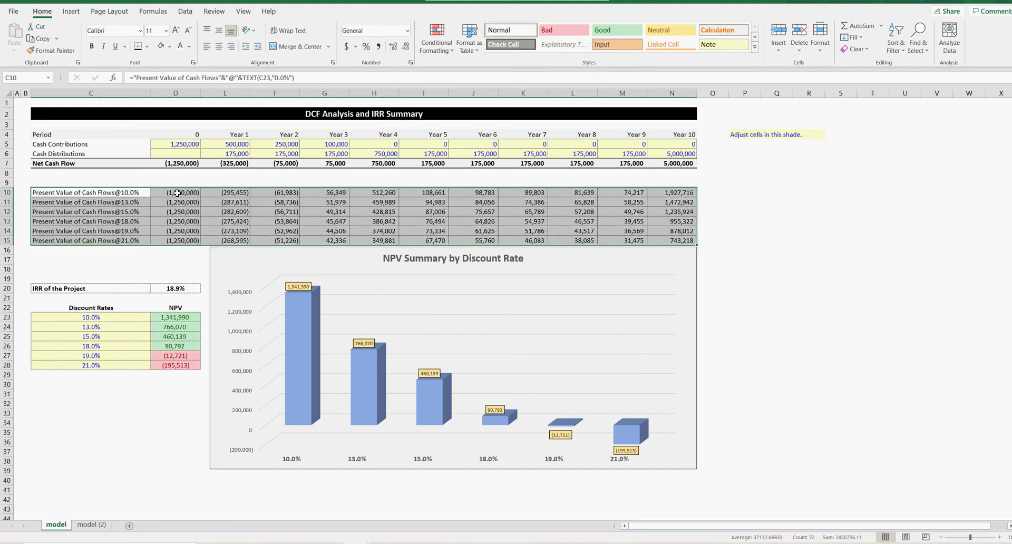
left_click(116, 193)
left_click(176, 193)
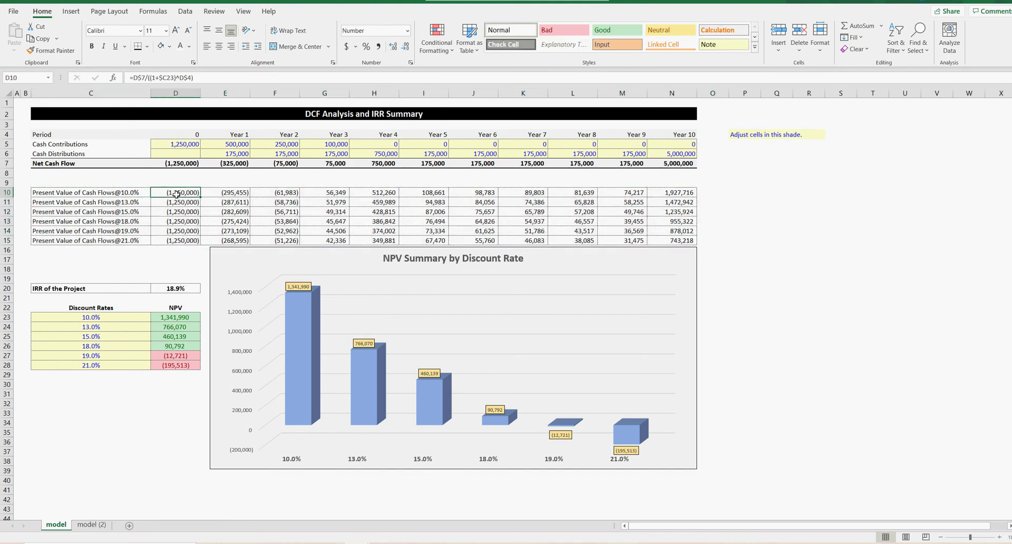
left_click(185, 144)
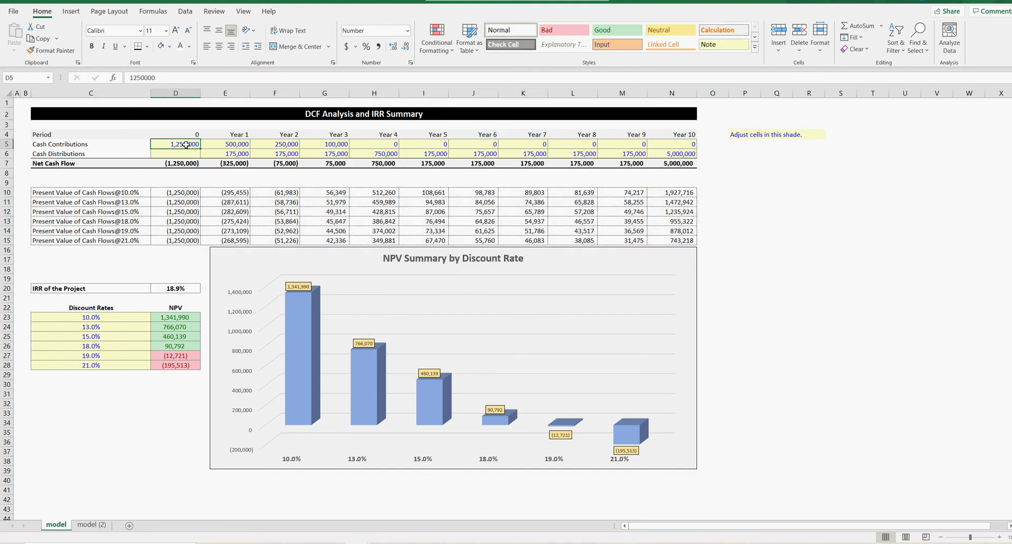
left_click(182, 191)
left_click(192, 137)
left_click(180, 194)
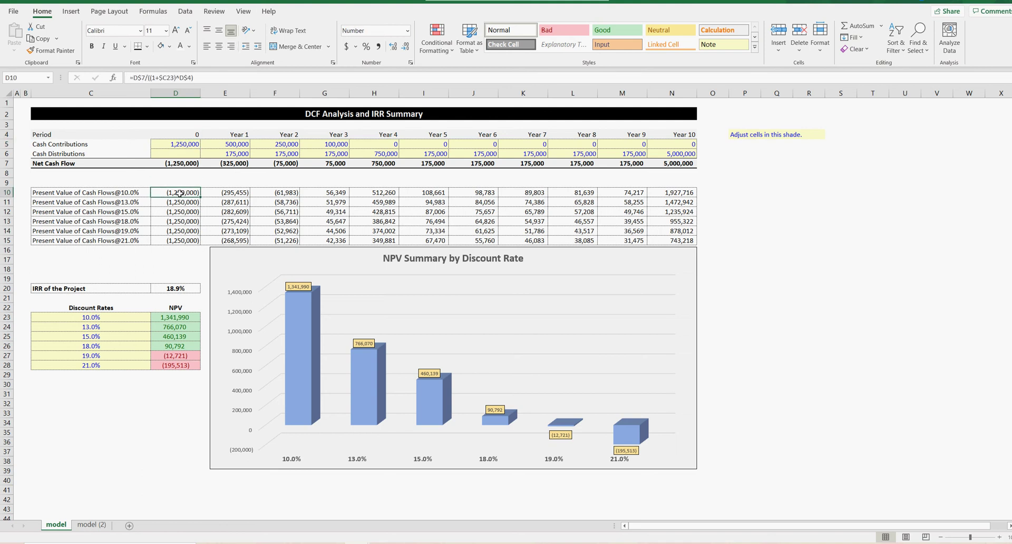
left_click(238, 145)
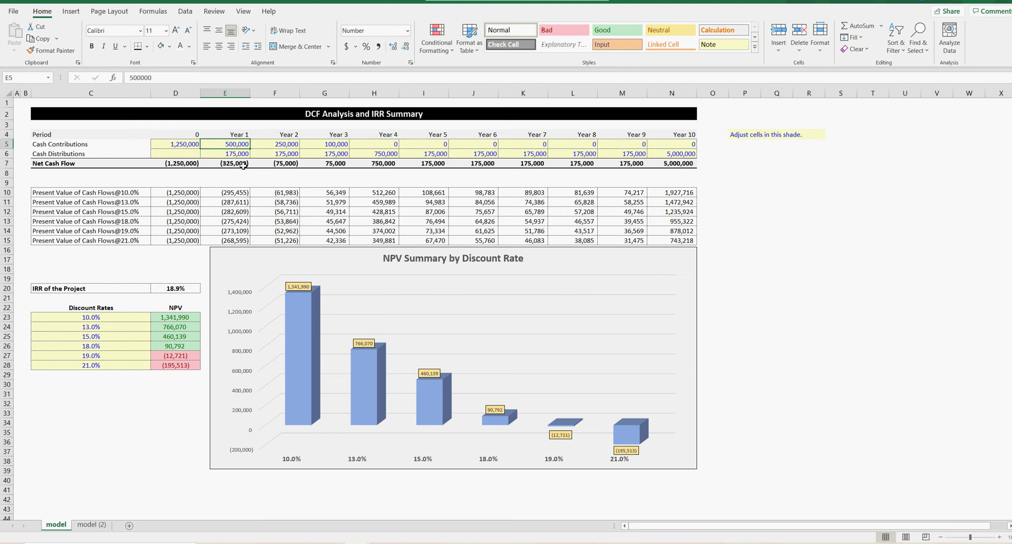
left_click(234, 191)
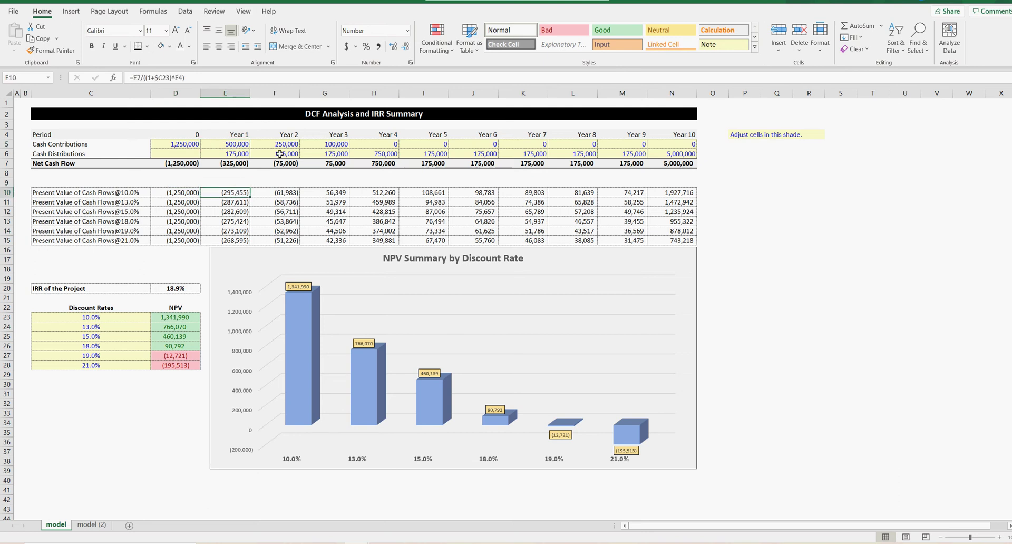
left_click(243, 144)
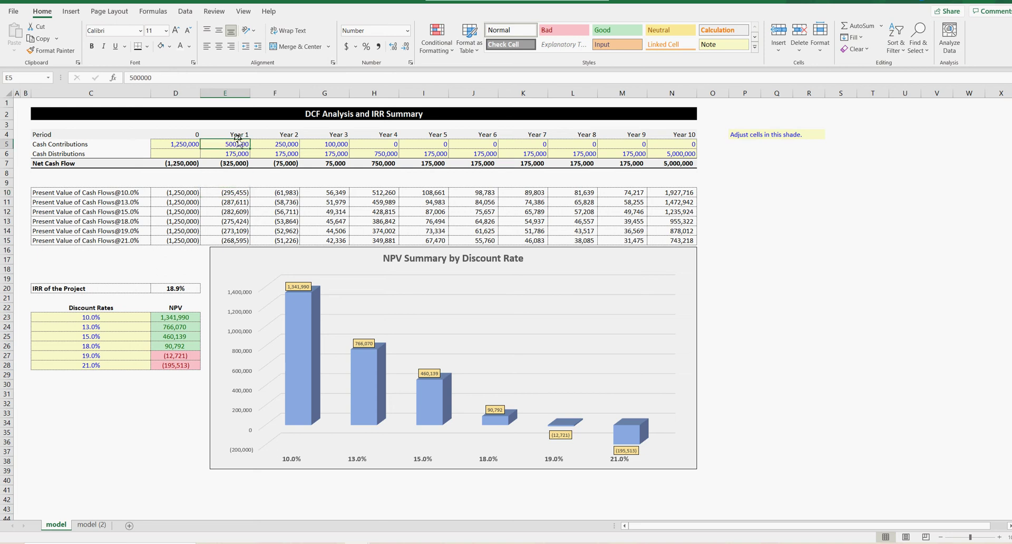
left_click(239, 164)
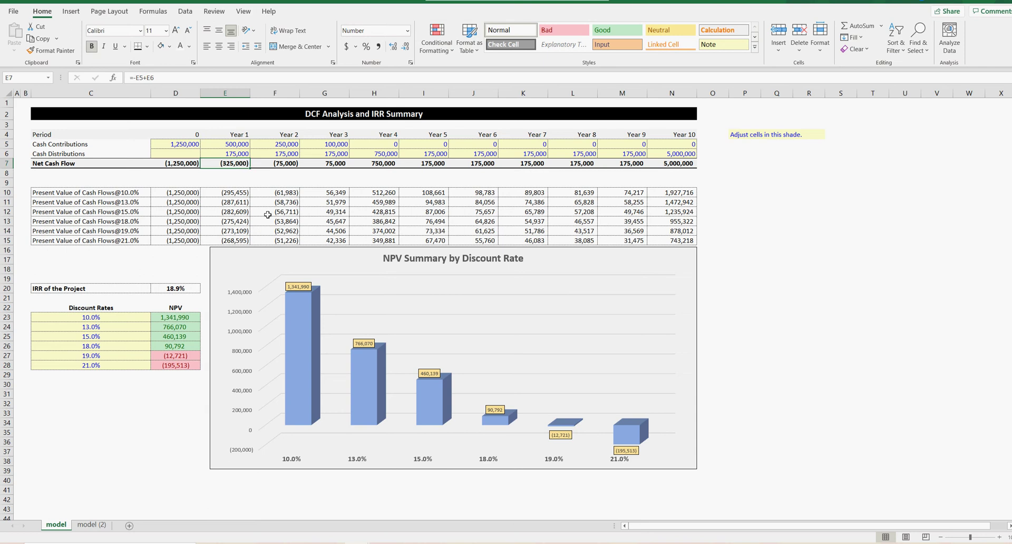
left_click(233, 154)
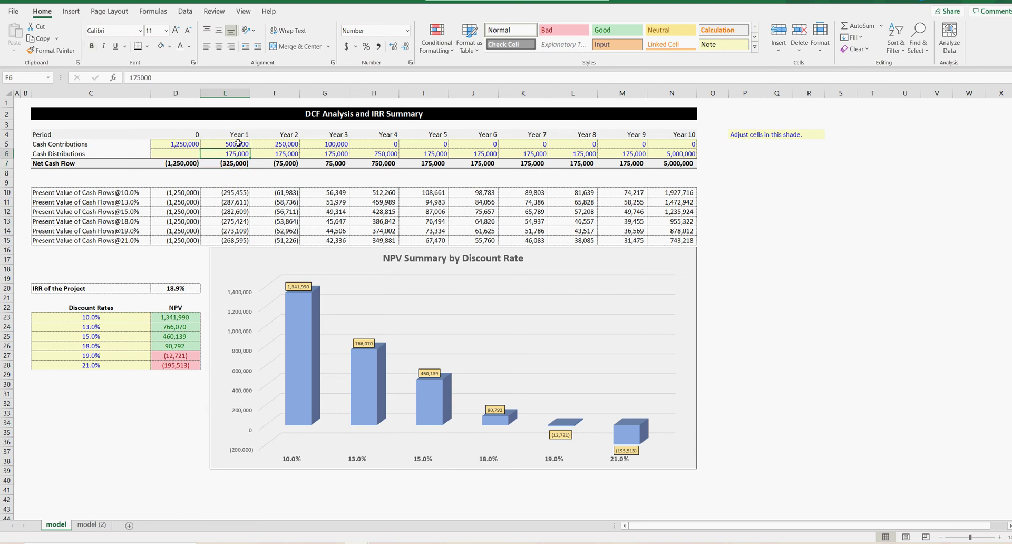
left_click(237, 145)
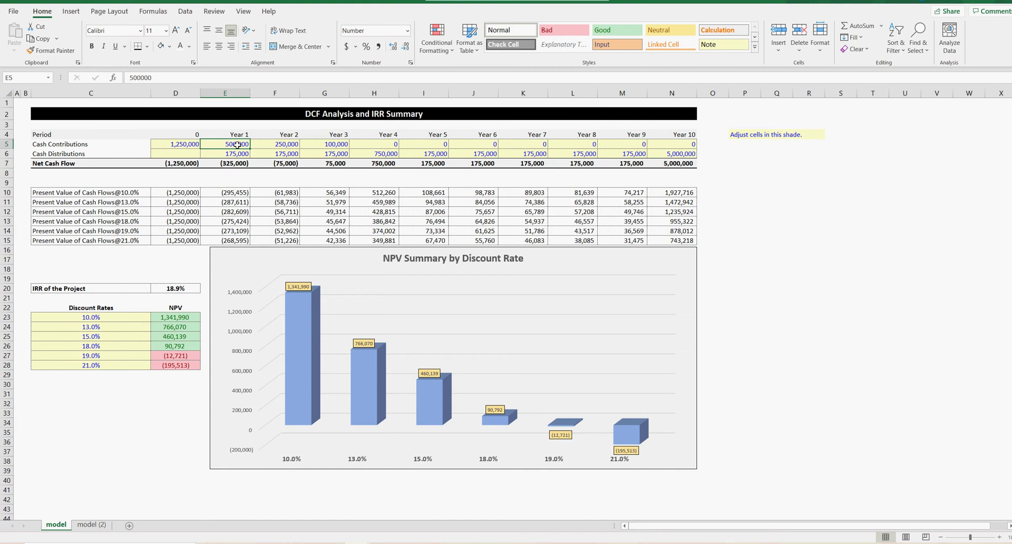
left_click(240, 163)
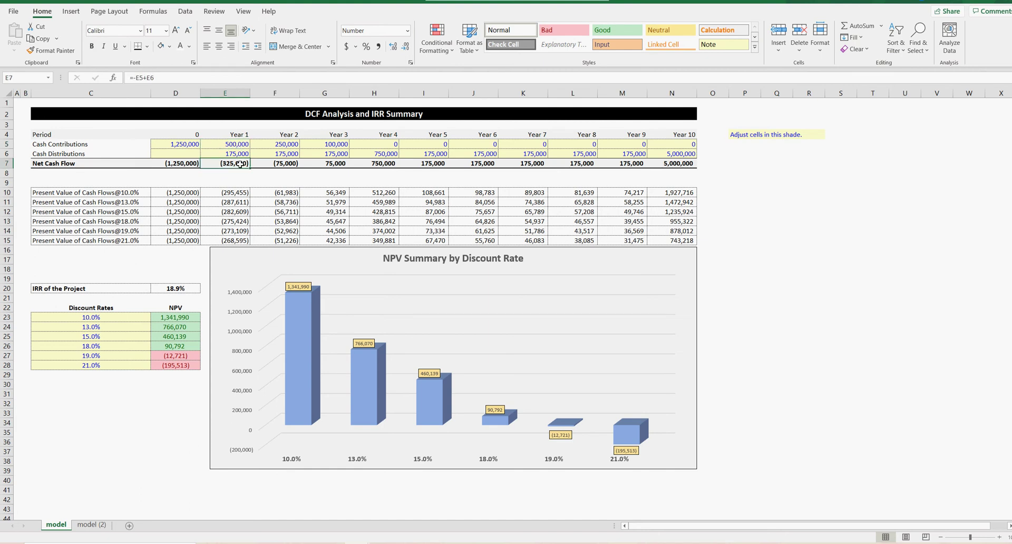
left_click(236, 193)
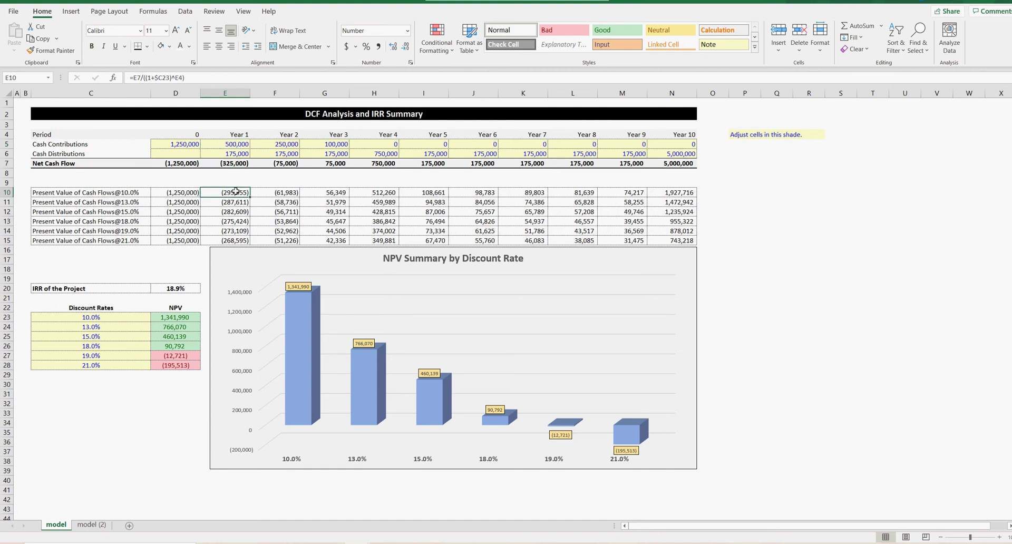
left_click(283, 194)
left_click(332, 194)
left_click(364, 194)
left_click(422, 192)
left_click(481, 193)
left_click(521, 194)
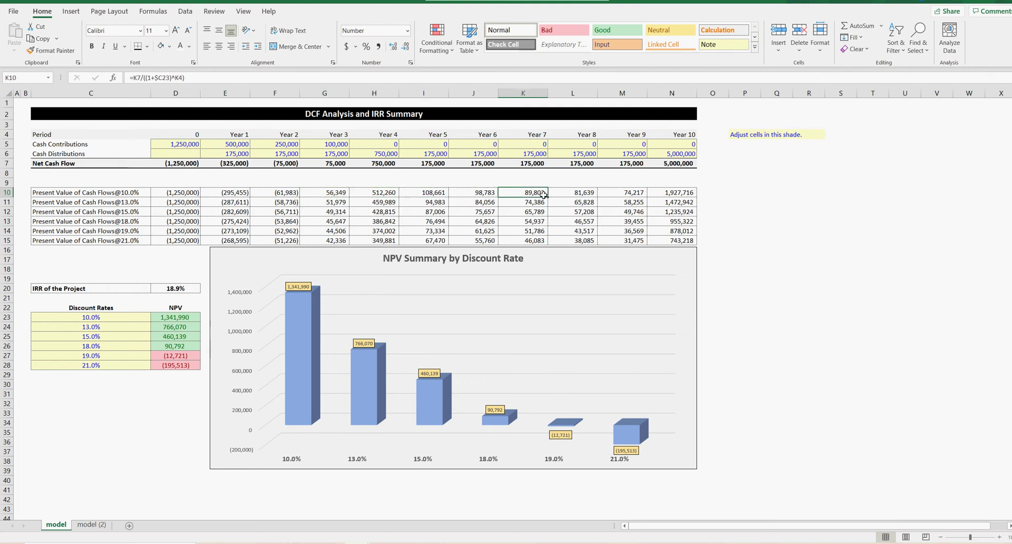
left_click(680, 192)
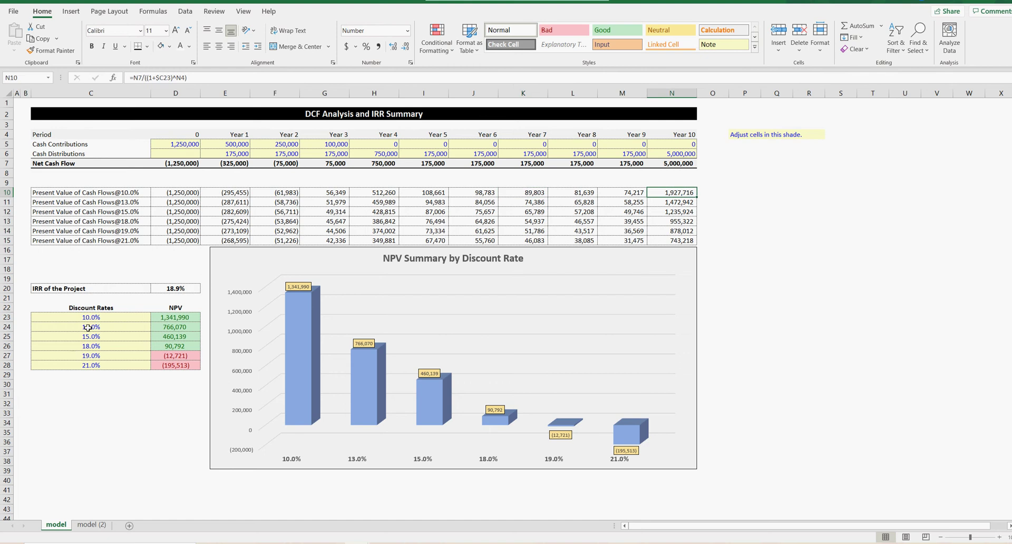
left_click(105, 318)
left_click(107, 331)
left_click(106, 349)
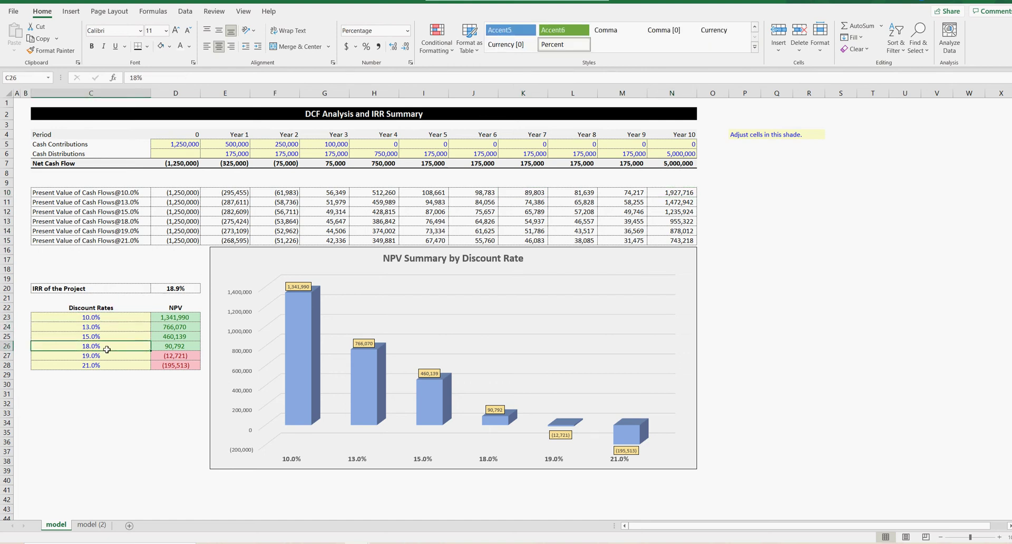
left_click(115, 242)
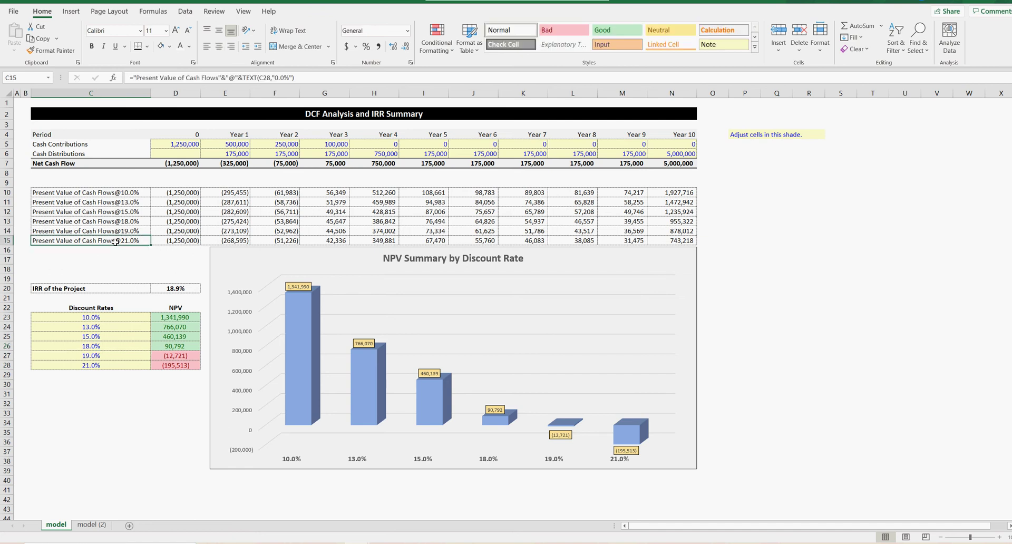
left_click(682, 241)
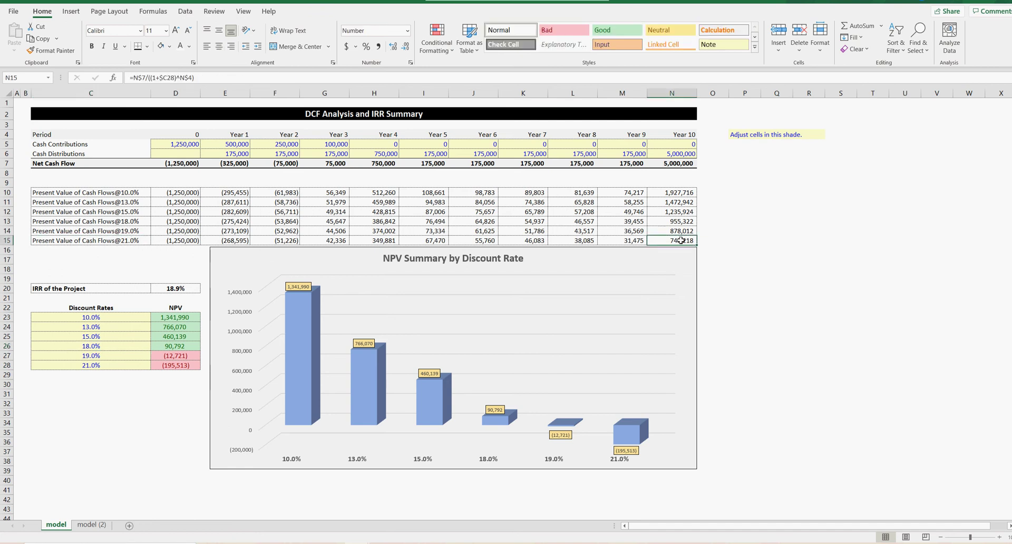
left_click(629, 241)
left_click(587, 242)
left_click(532, 243)
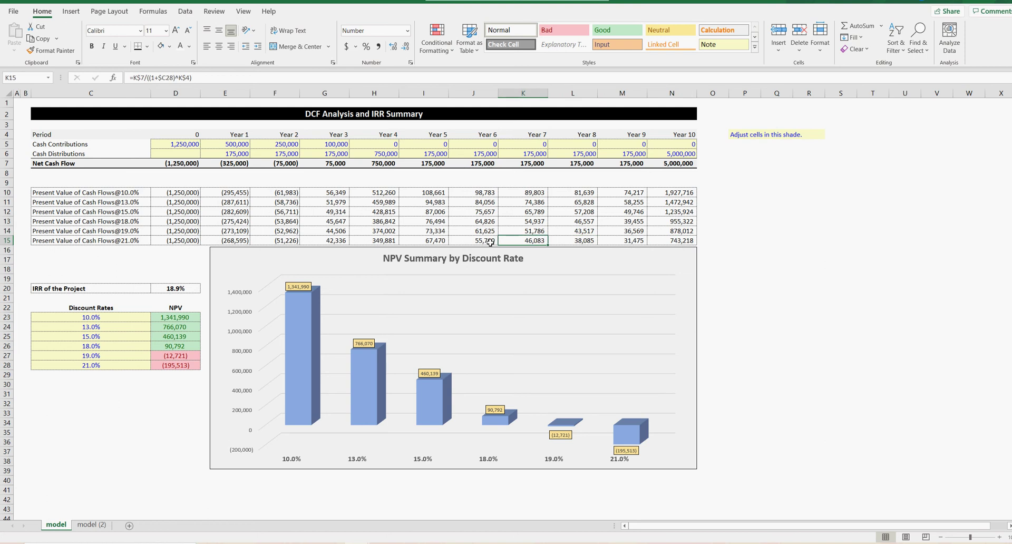
left_click(675, 243)
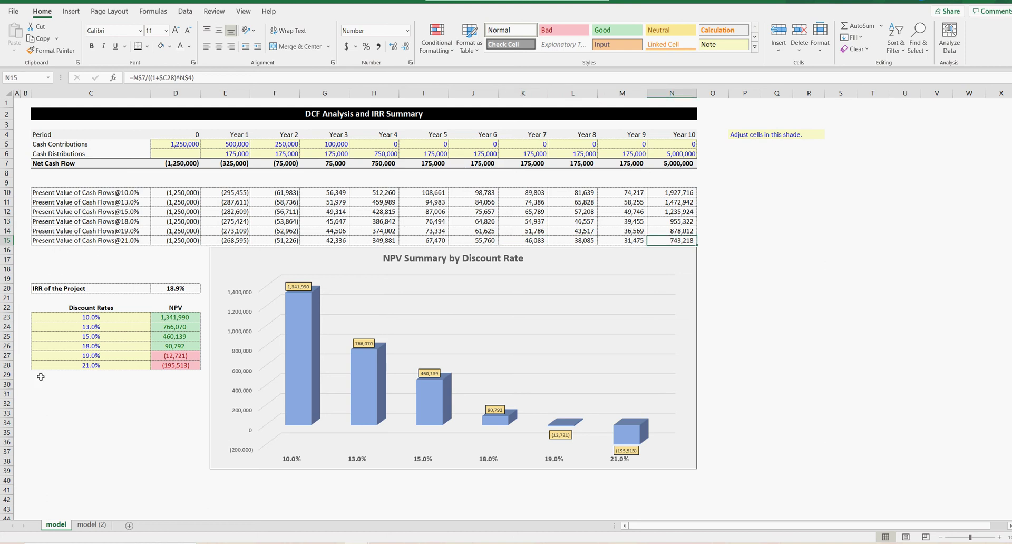
left_click(100, 365)
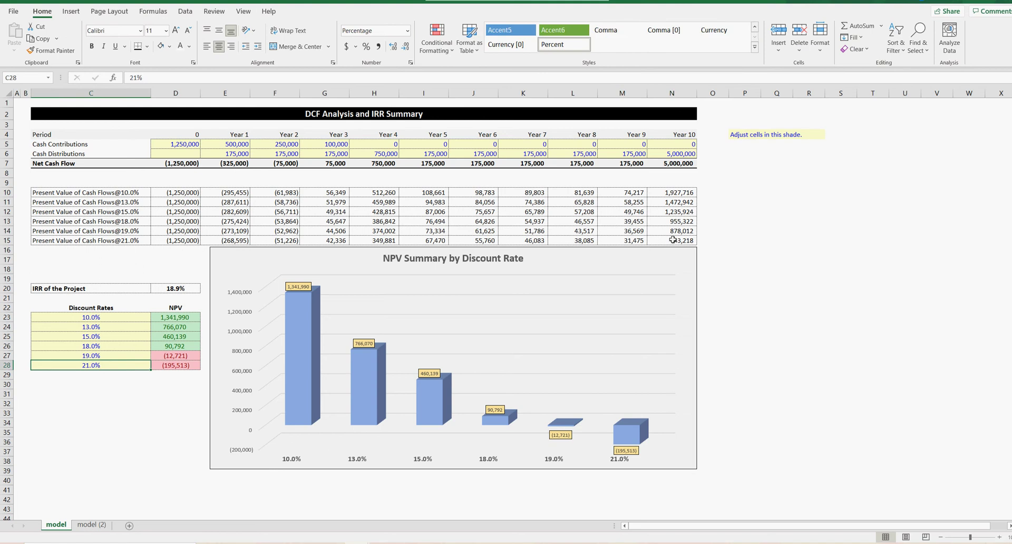
left_click(679, 164)
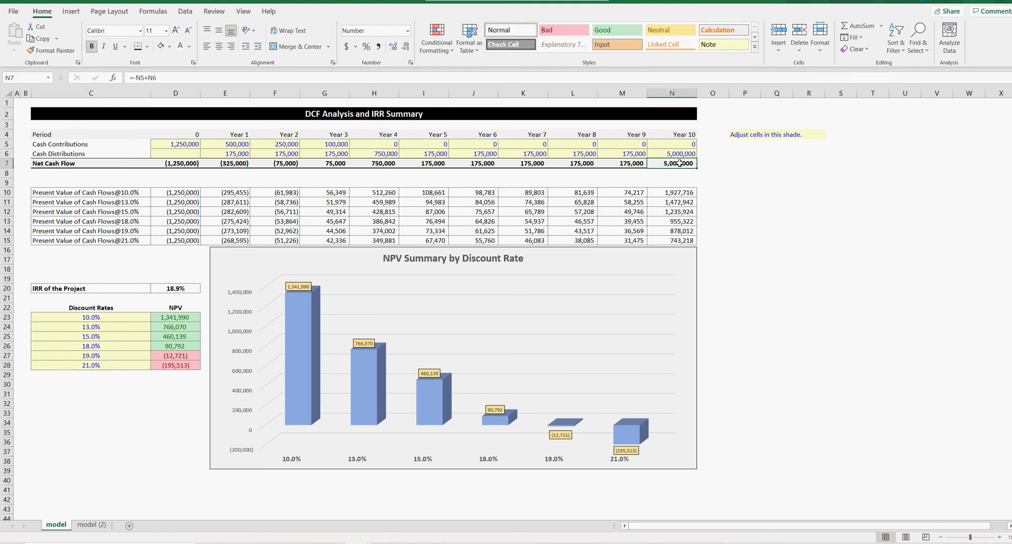
left_click(687, 242)
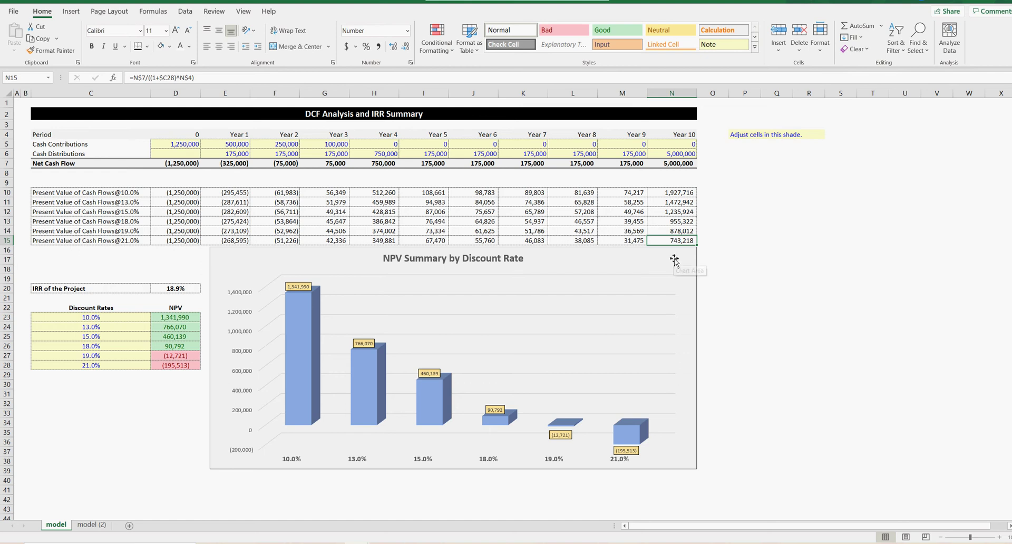
left_click(98, 319)
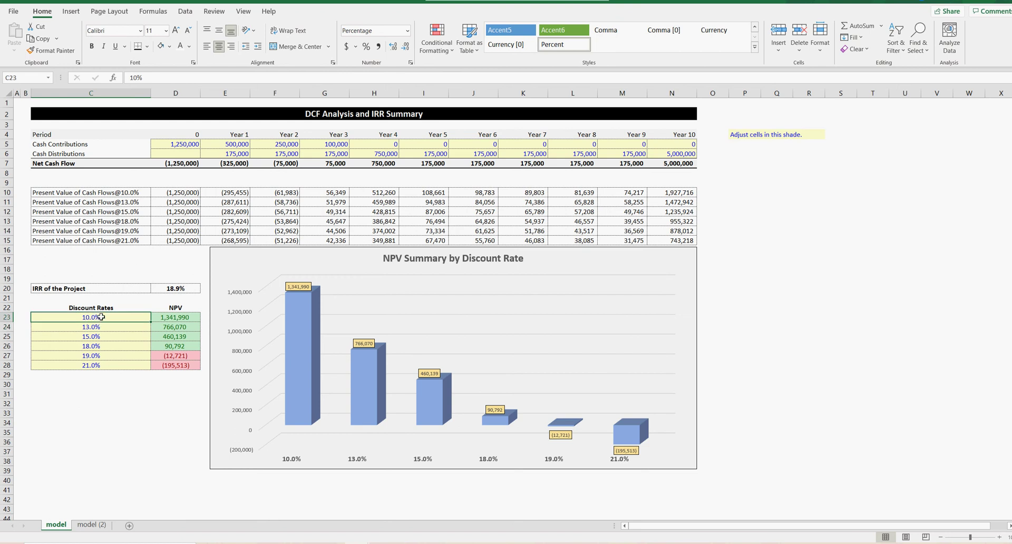
left_click(100, 326)
left_click(98, 337)
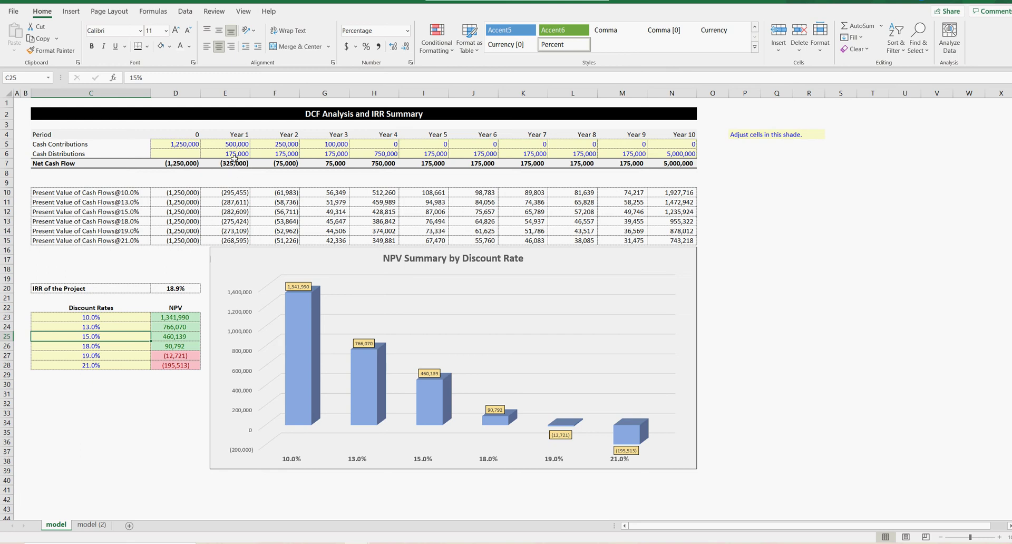
left_click(101, 368)
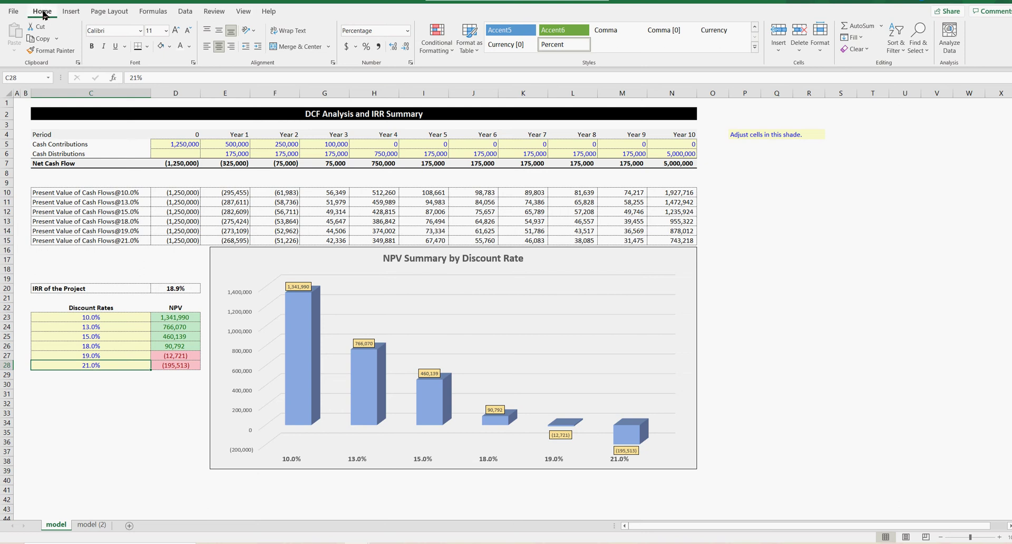
left_click_drag(120, 320, 112, 367)
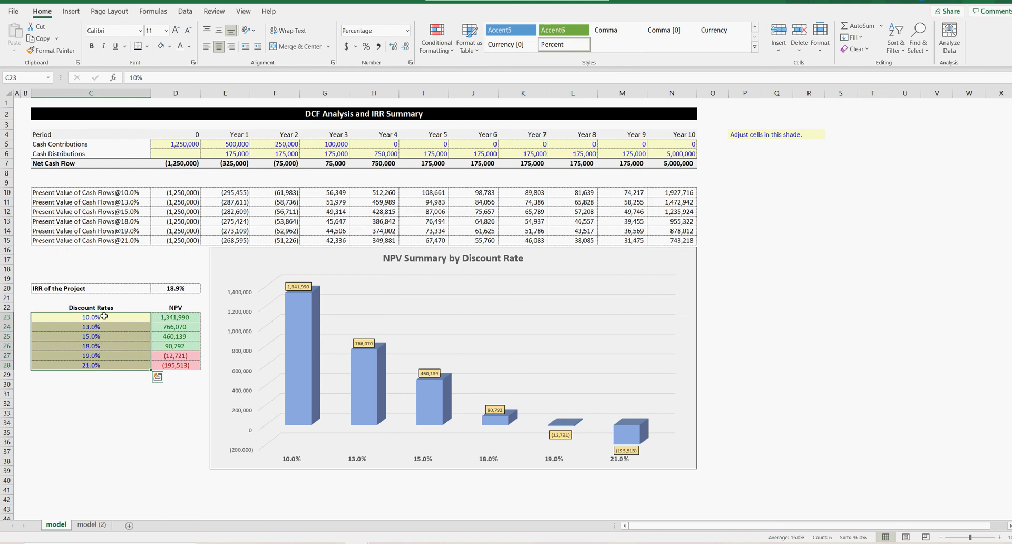
left_click_drag(182, 164, 686, 173)
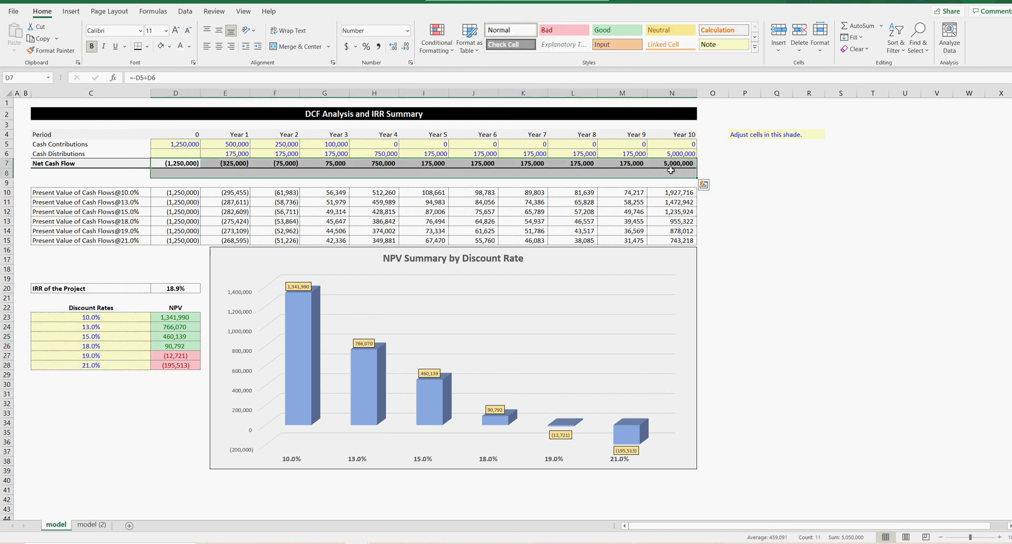
left_click_drag(175, 317, 175, 363)
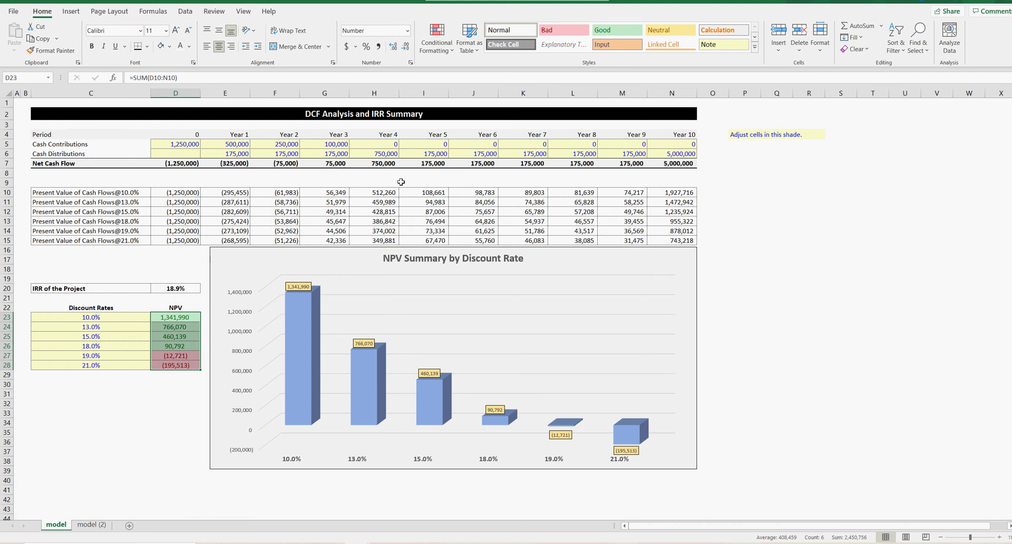
left_click(174, 164)
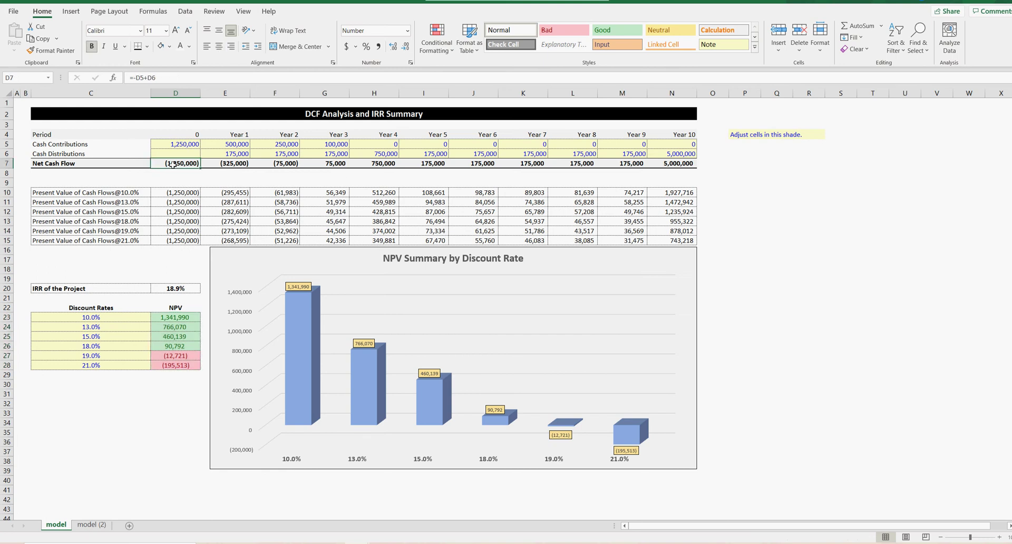
left_click(134, 417)
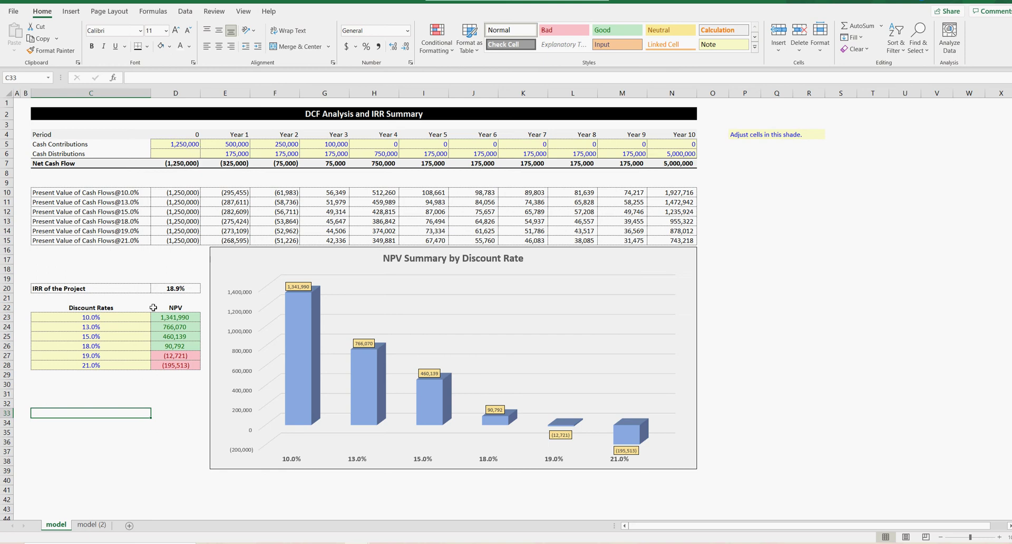
left_click(113, 365)
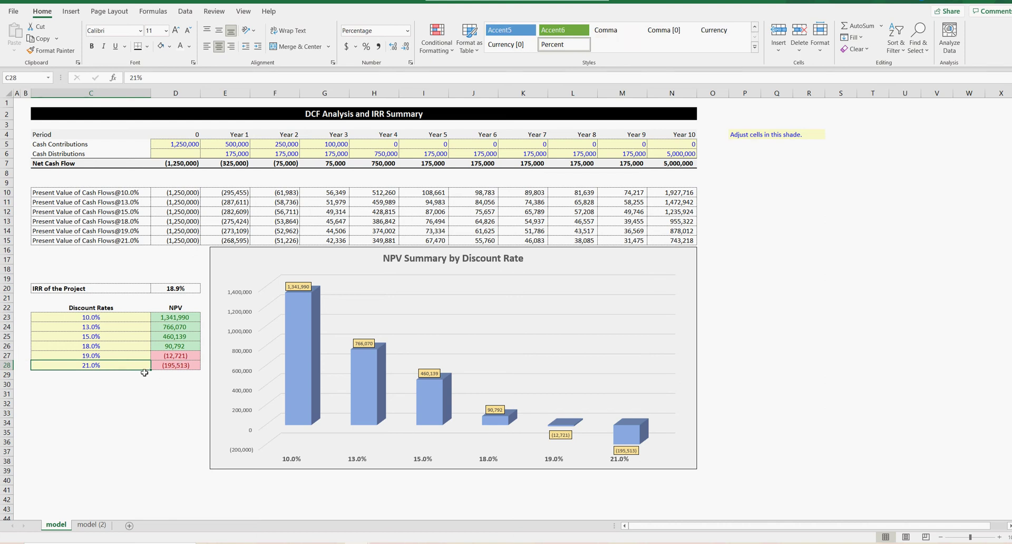
key("Right")
key("Left")
key("Right")
key("Left")
key("Right")
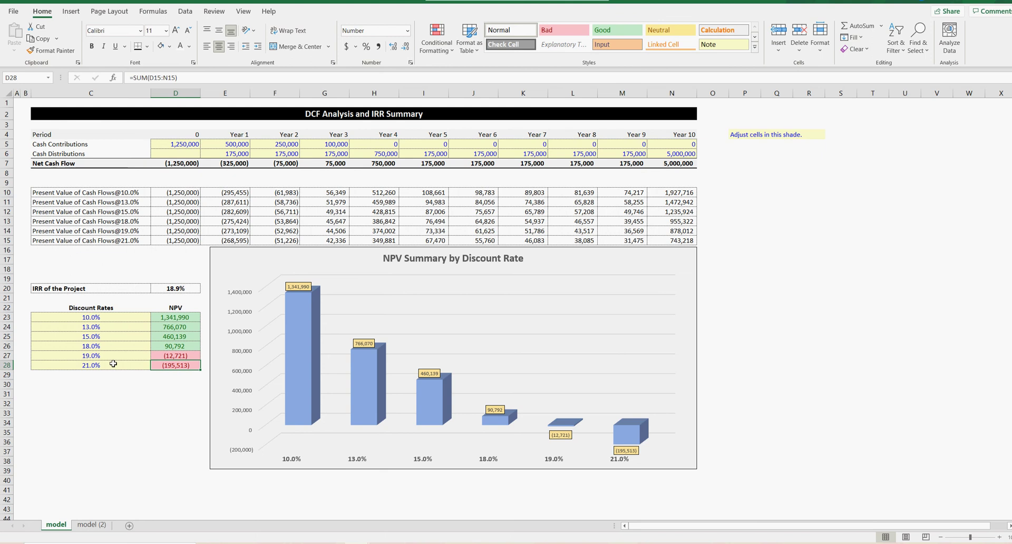
left_click(112, 318)
left_click(166, 317)
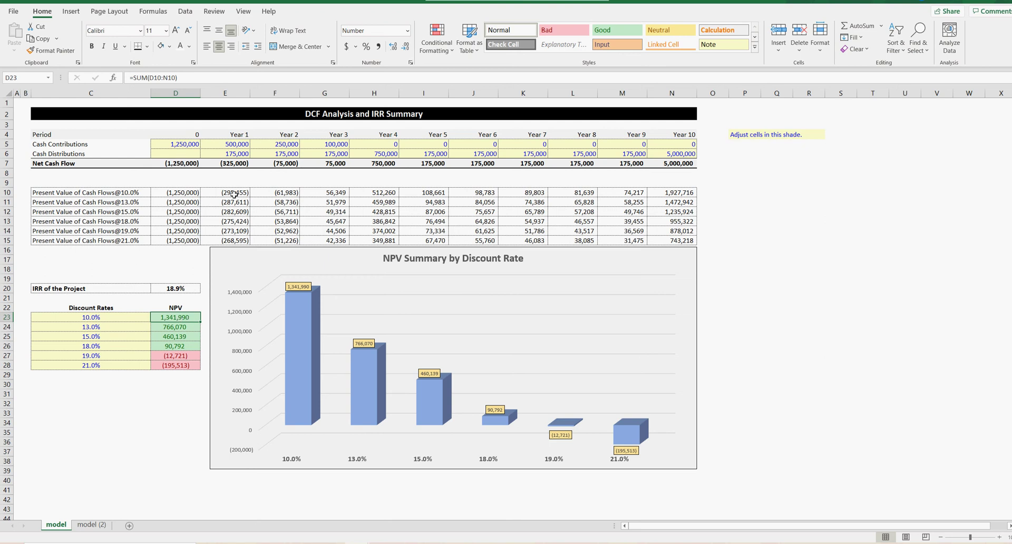
left_click_drag(230, 193, 666, 193)
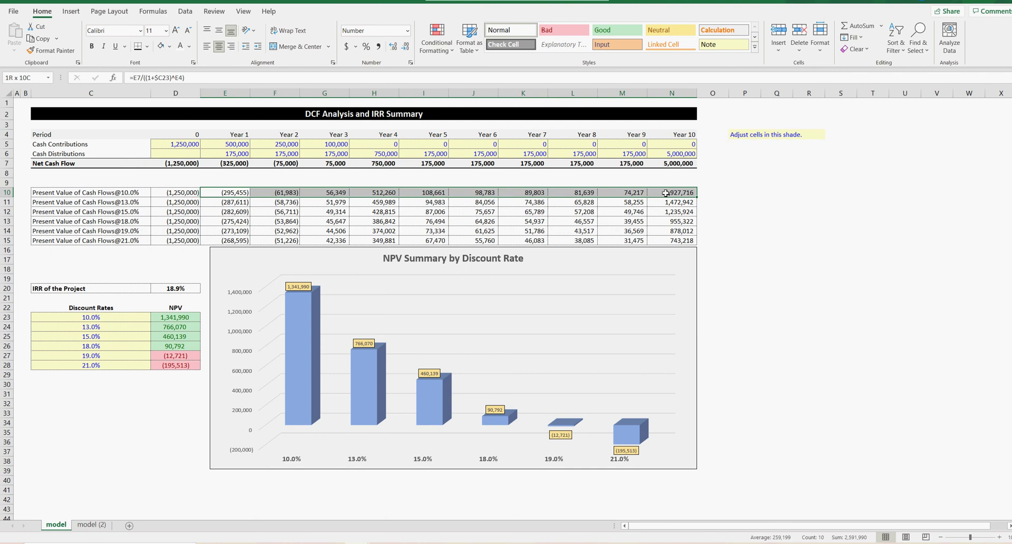
left_click_drag(666, 193, 230, 193)
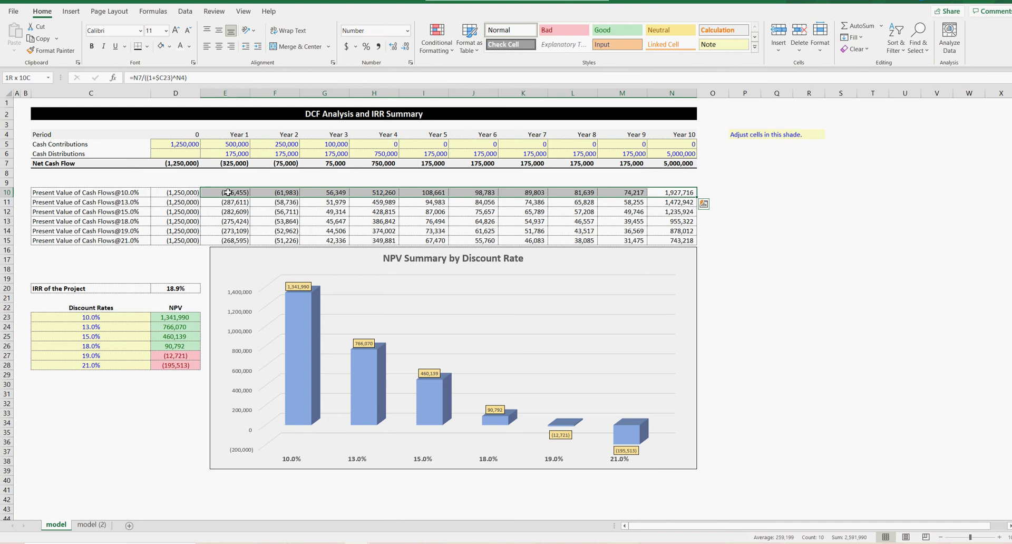
mouse_move(215, 192)
left_mouse_down()
mouse_move(172, 193)
mouse_move(208, 193)
left_mouse_up()
On model (2), select Scenario 1's contributions and distributions rows.
left_click(819, 305)
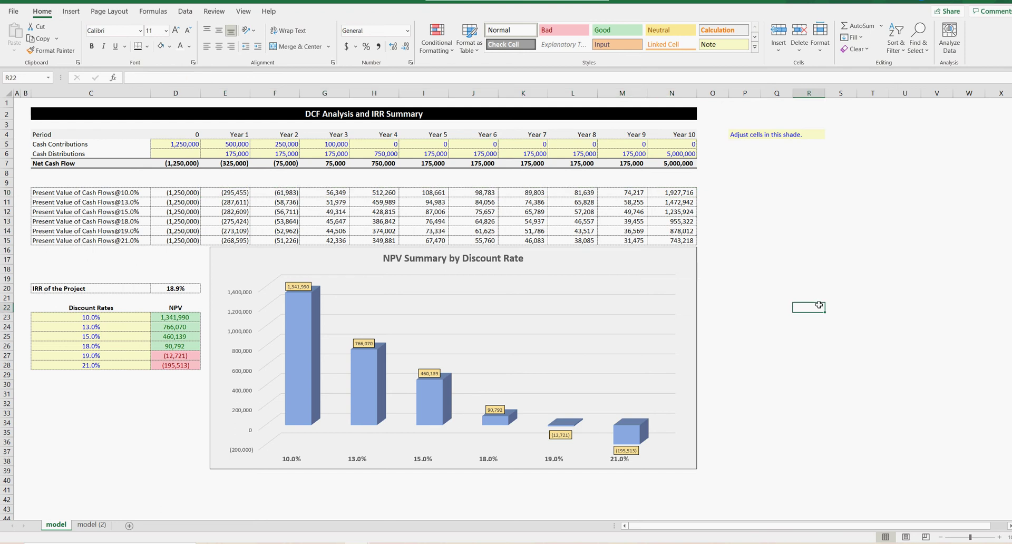
left_click(101, 525)
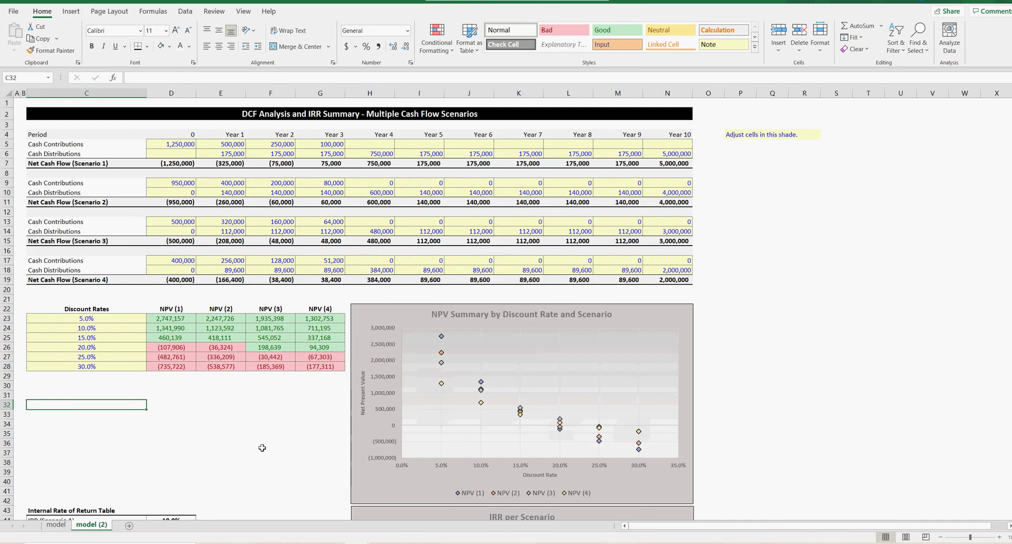
left_click(176, 144)
left_click_drag(175, 144, 663, 150)
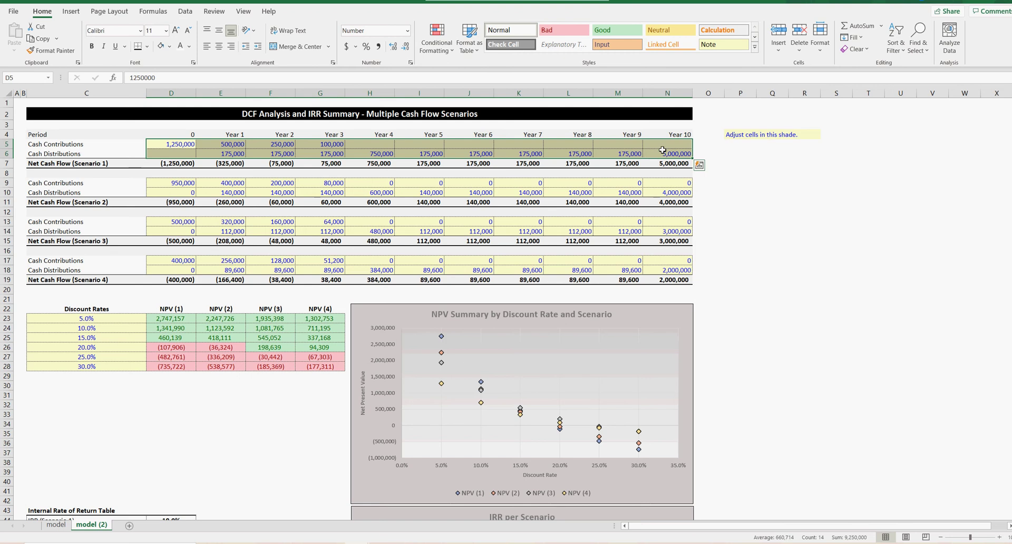
left_click(791, 214)
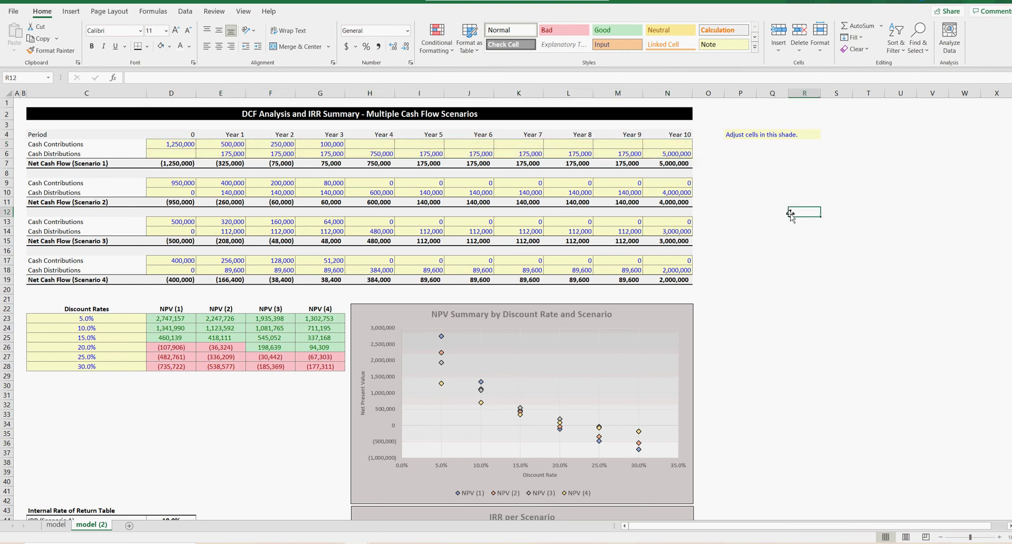
left_click(749, 161)
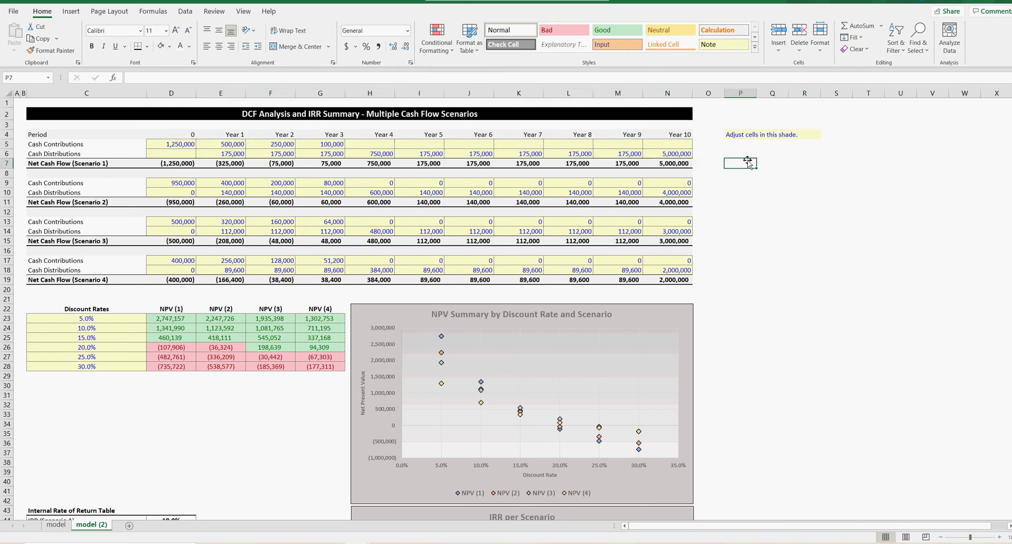
left_click(792, 189)
left_click(775, 192)
Compare the Scenario 1–4 Year 10 distributions, Scenario 1 at 5,000,000 versus Scenario 4 at 2,000,000.
left_click_drag(161, 144, 686, 156)
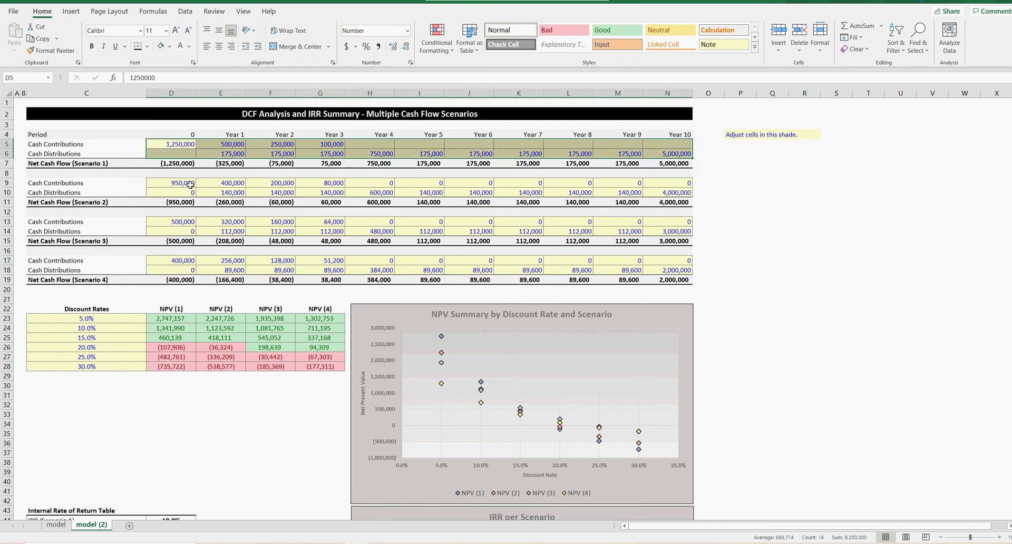
left_click_drag(187, 183, 653, 192)
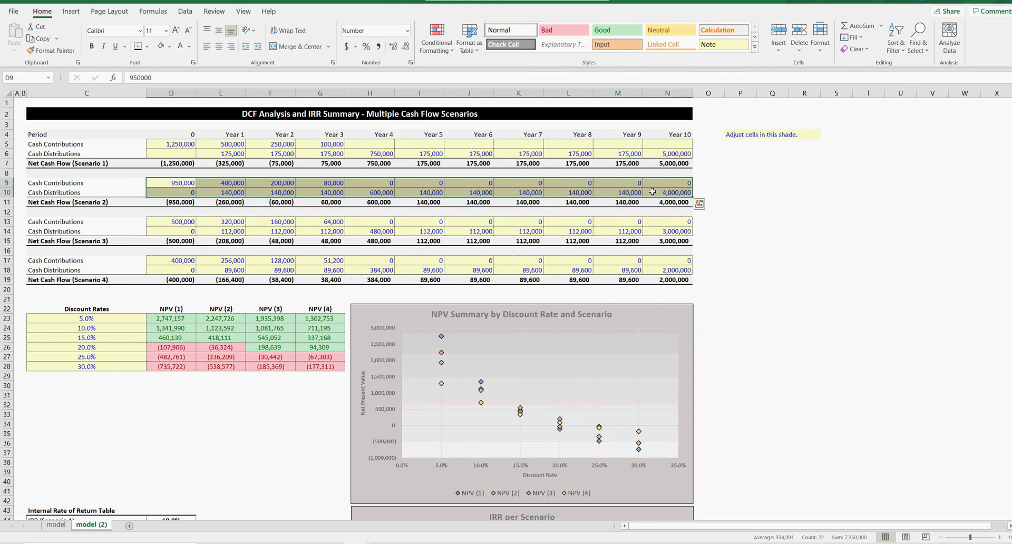
left_click(673, 153)
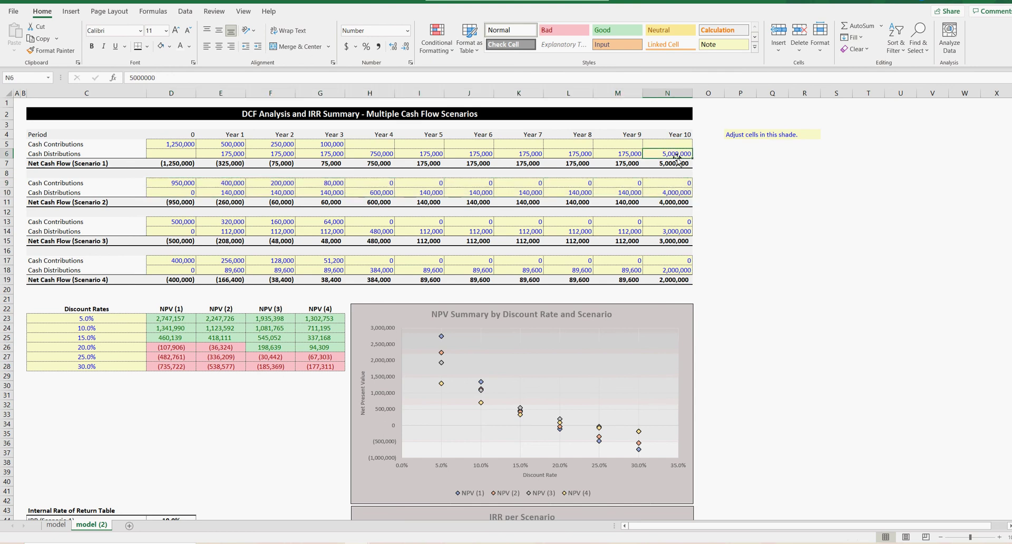
left_click(673, 193)
left_click(666, 233)
left_click(666, 273)
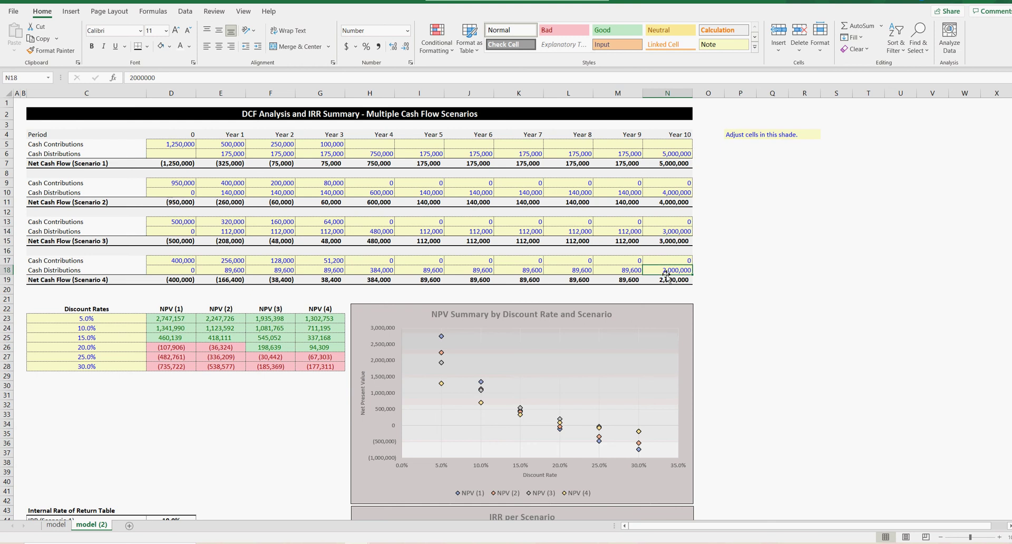
left_click(681, 154)
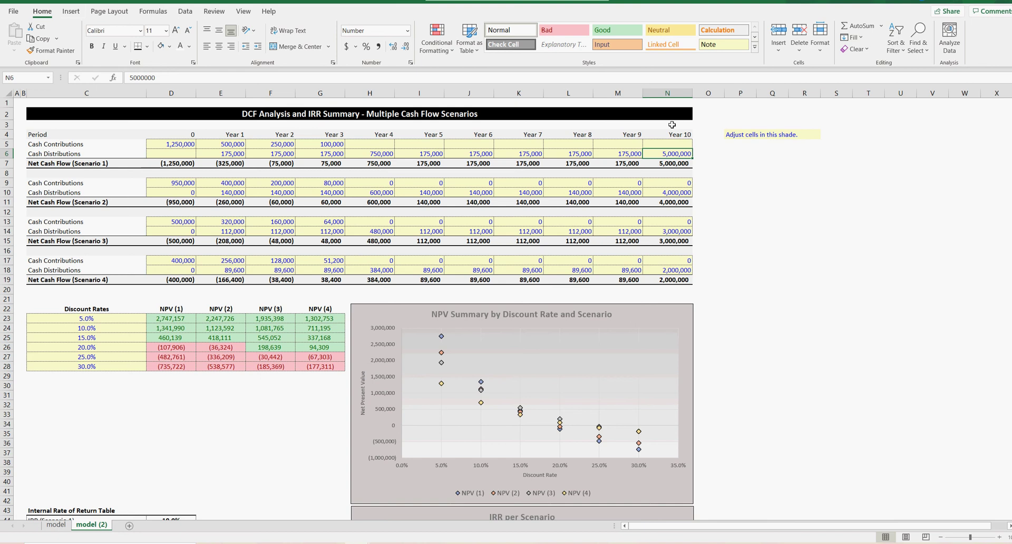
left_click(839, 281)
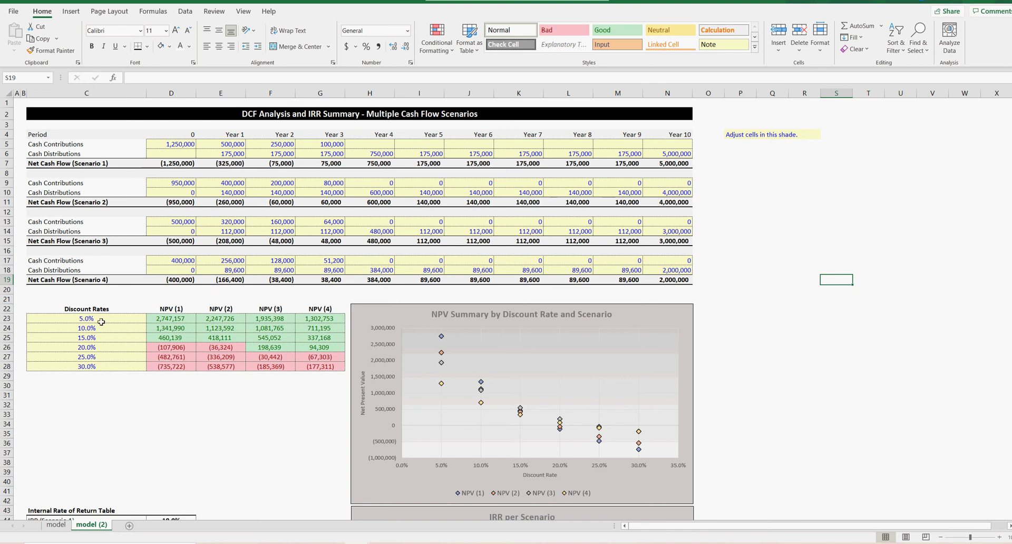
Highlight discount rates C23:C28, the four NPV scenario headings and the NPV grid D23:G28.
left_click_drag(99, 319, 102, 366)
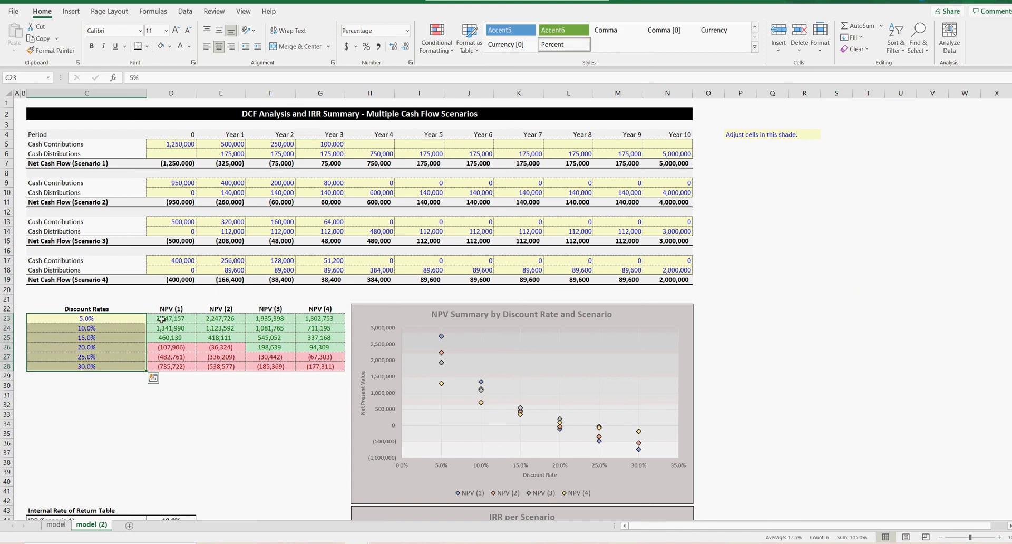
left_click_drag(177, 311, 331, 311)
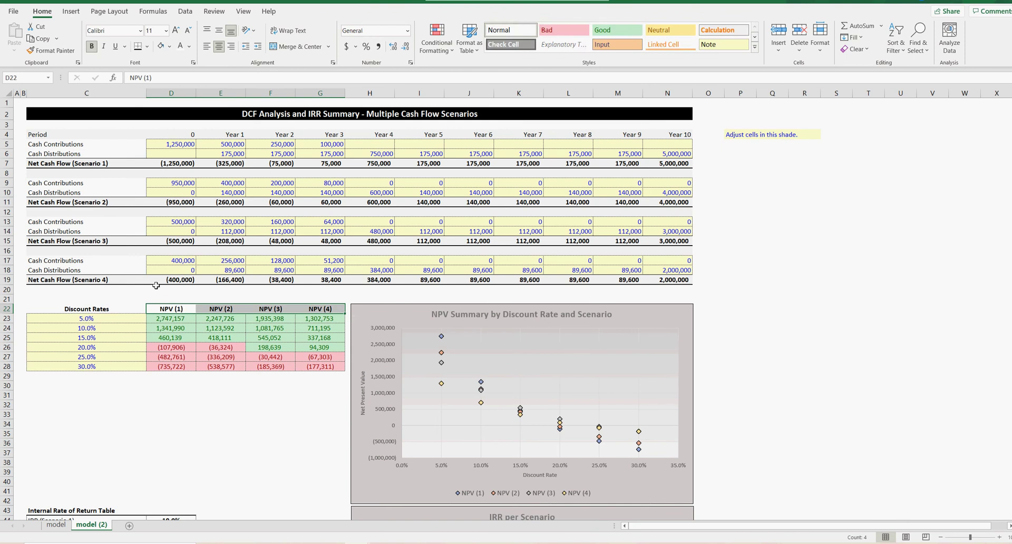
left_click(110, 317)
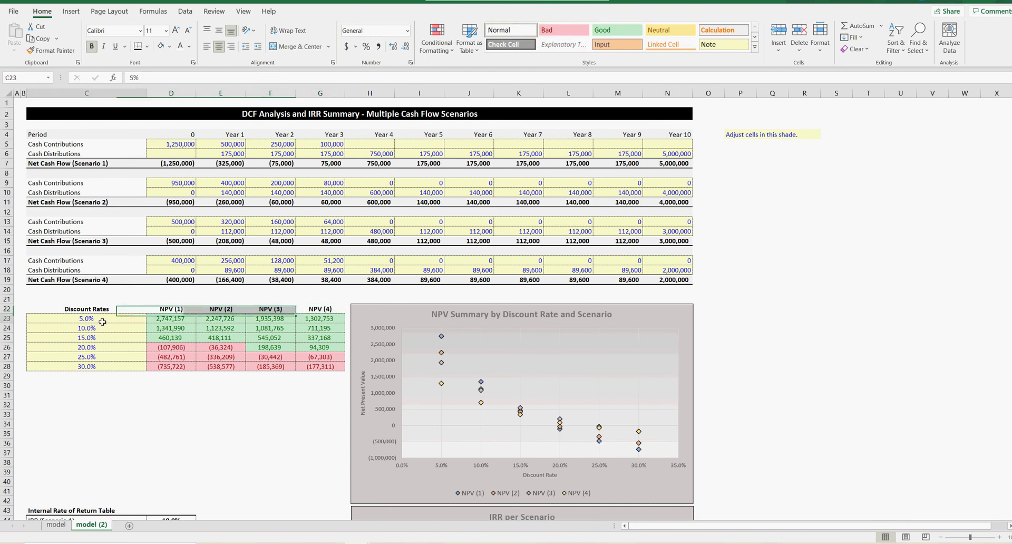
left_click(166, 321)
left_click_drag(177, 320, 313, 366)
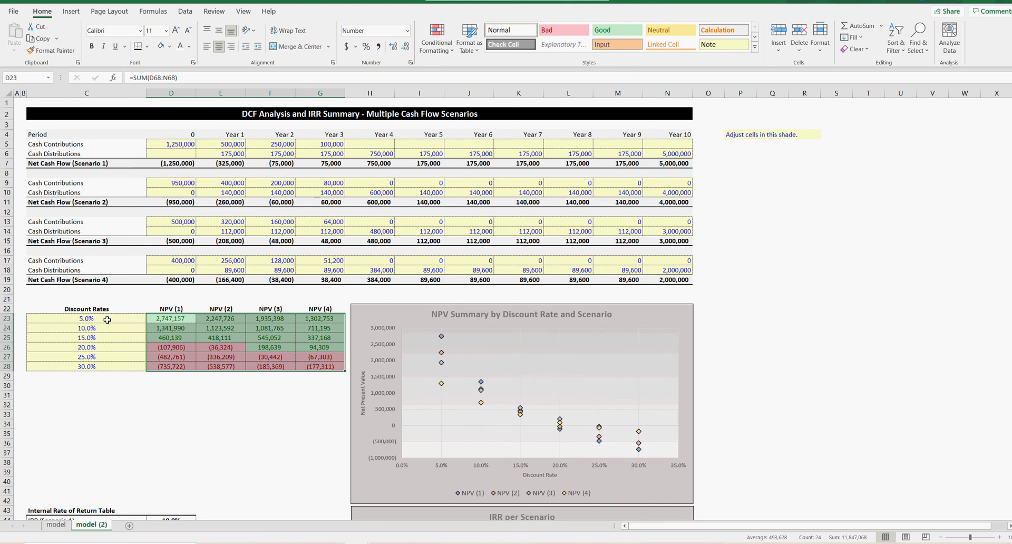
left_click_drag(108, 320, 108, 368)
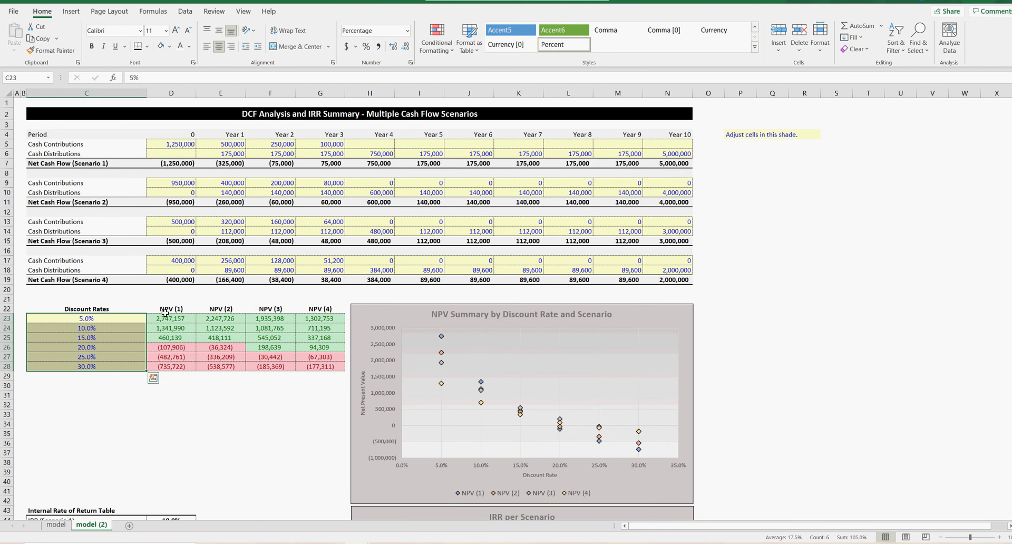
left_click_drag(169, 312, 317, 313)
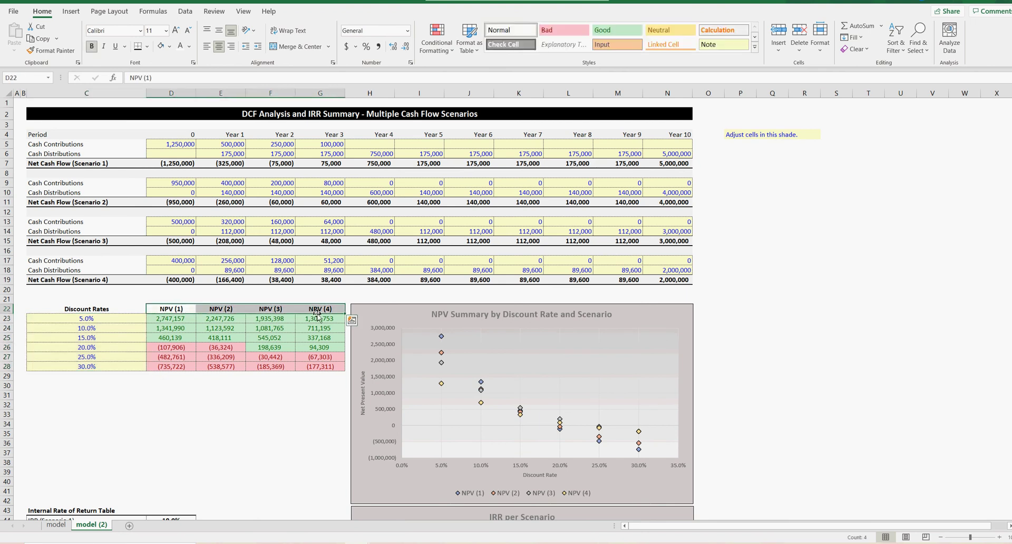
left_click(107, 163)
left_click_drag(162, 320, 302, 362)
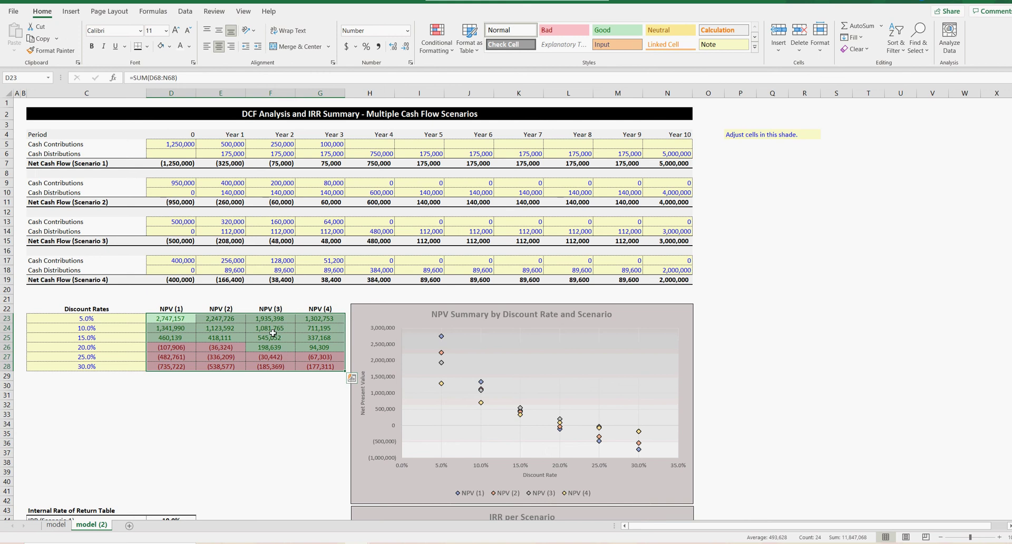
left_click(238, 452)
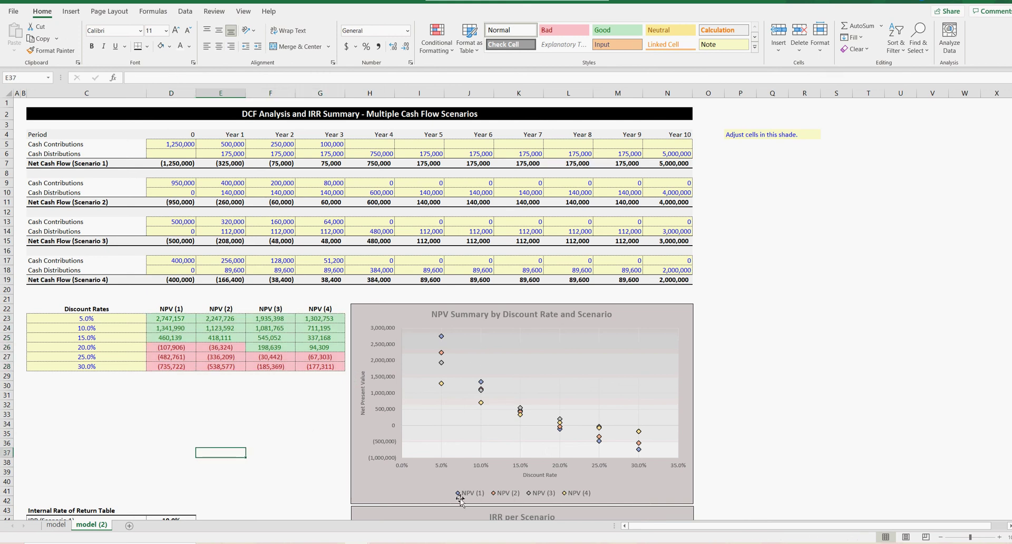
mouse_move(442, 340)
scroll(189, 392, "down", 5)
scroll(189, 395, "down", 2)
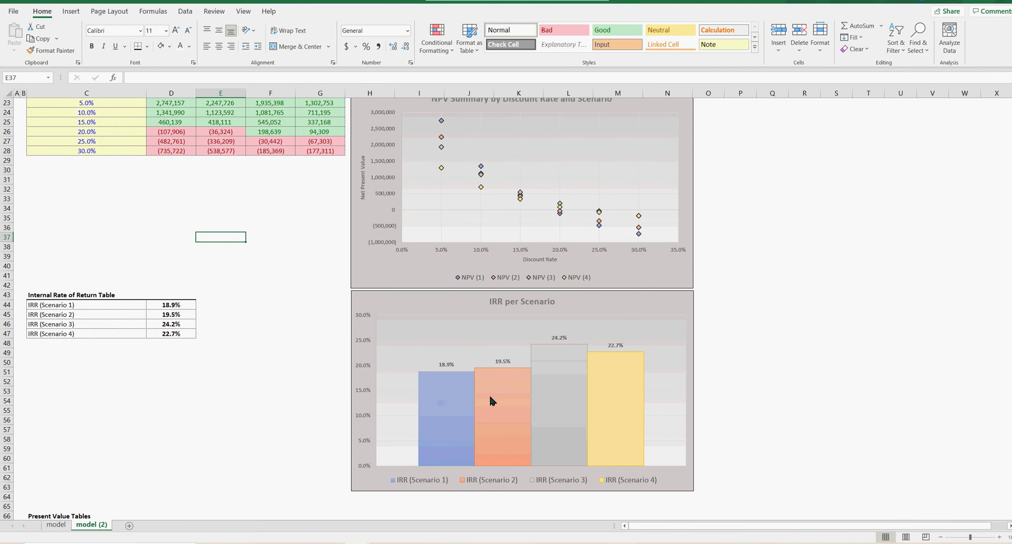
scroll(273, 375, "up", 6)
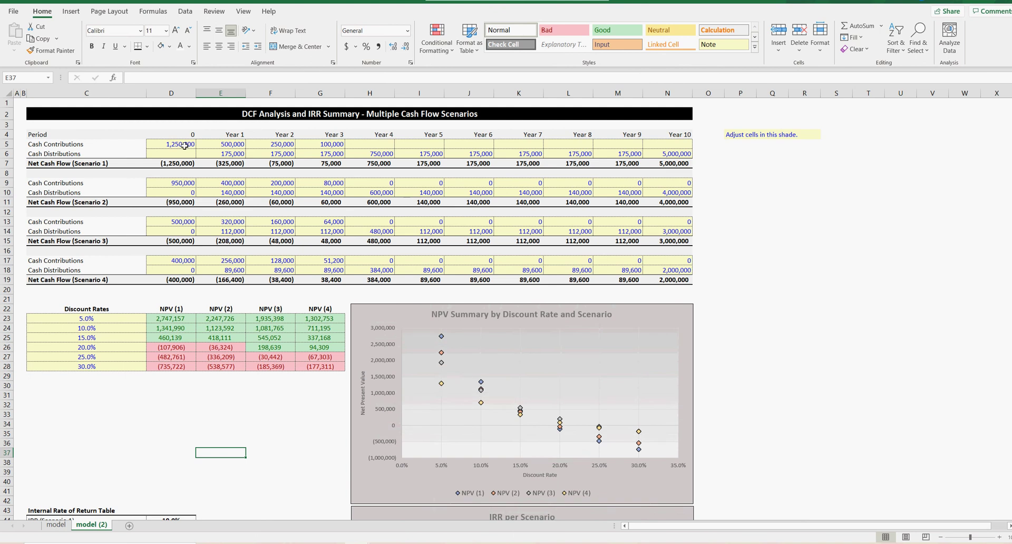
left_click_drag(194, 147, 650, 158)
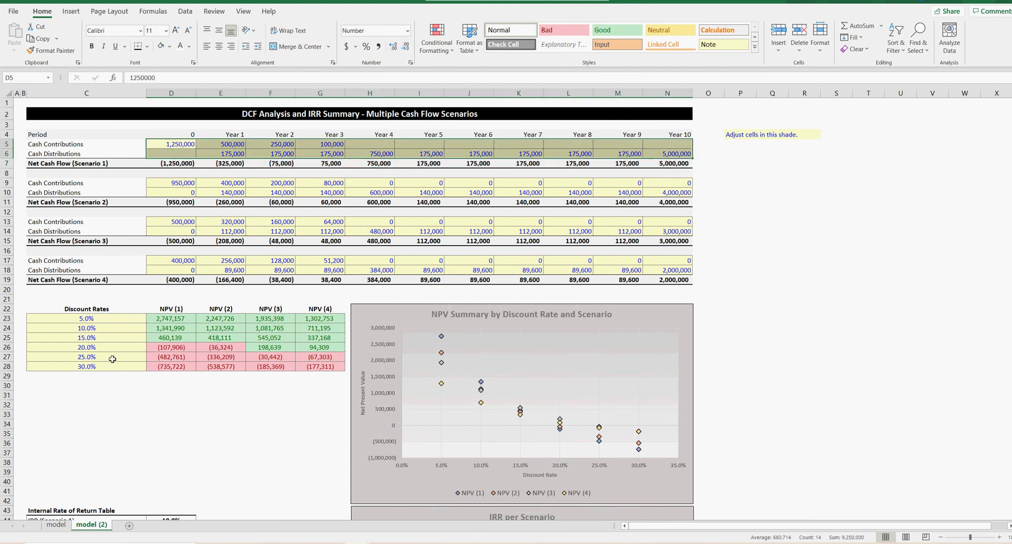
left_click_drag(93, 319, 96, 366)
left_click(160, 321)
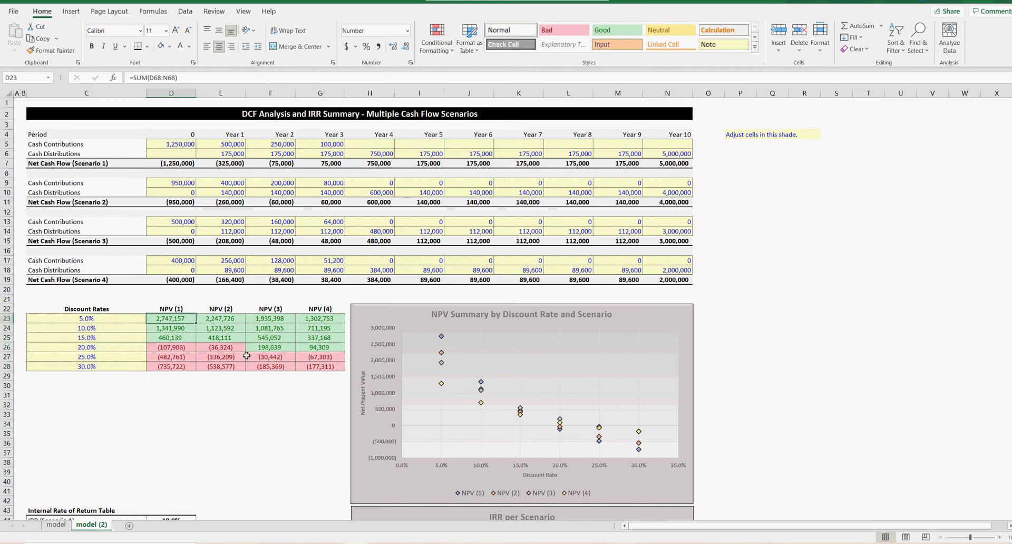
left_click(99, 348)
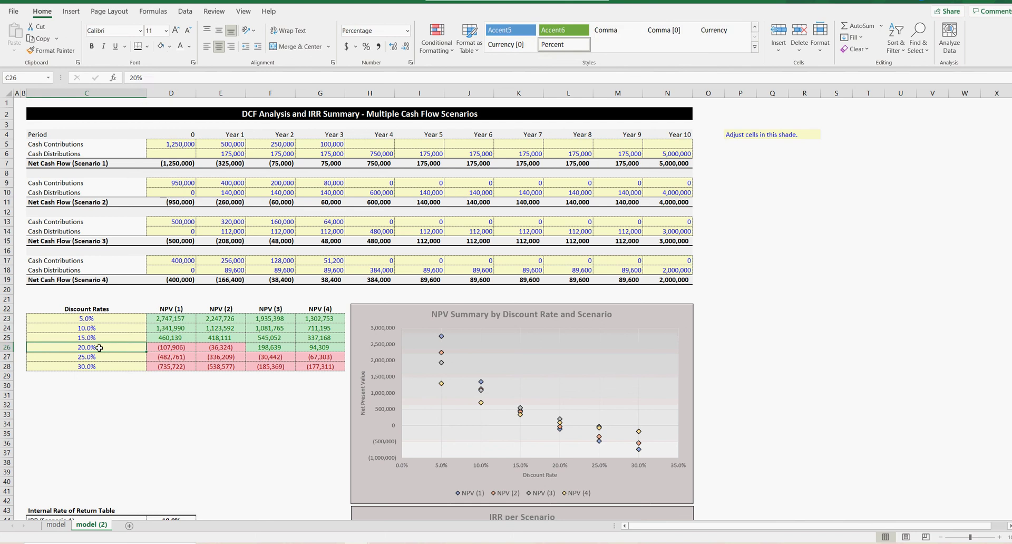
left_click(182, 309)
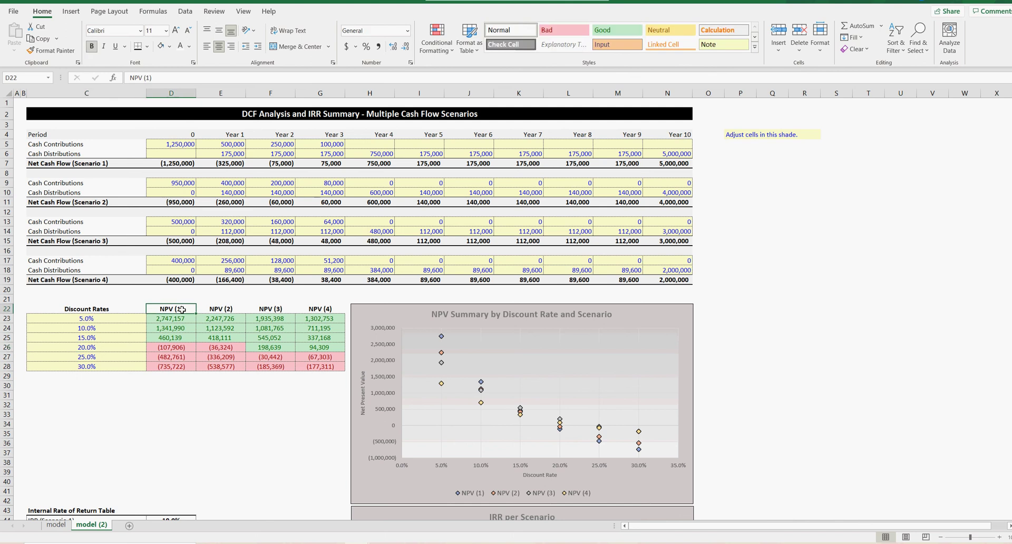
left_click(174, 349)
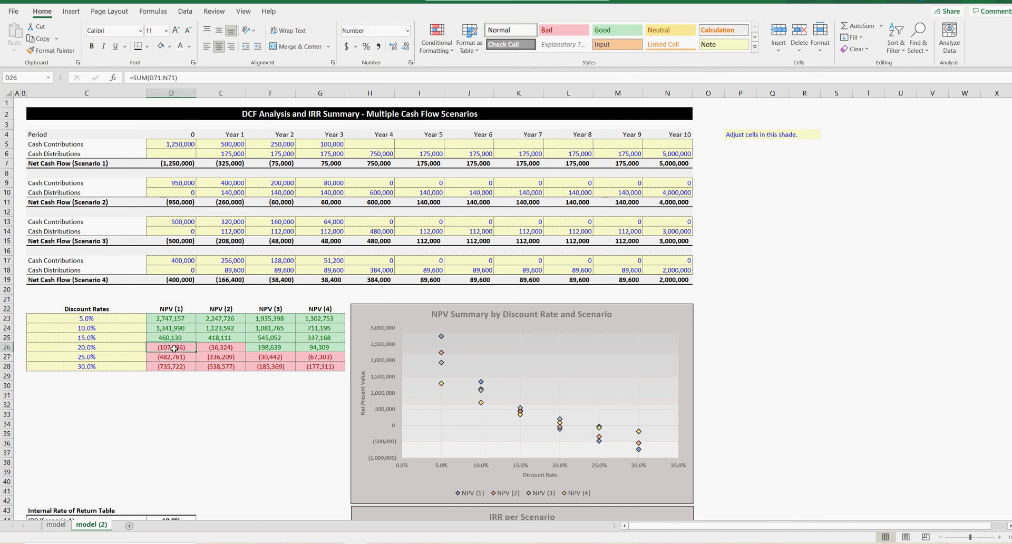
left_click(100, 349)
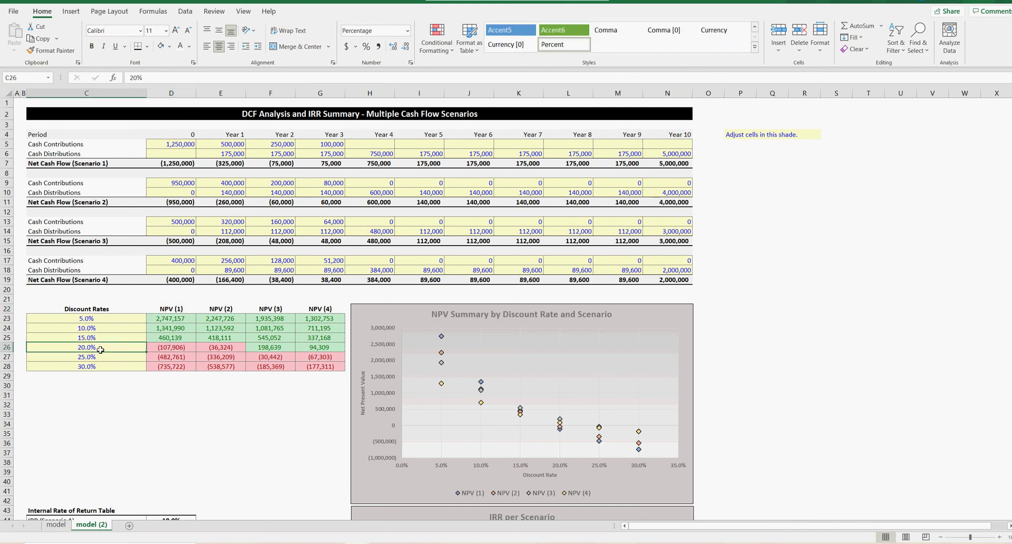
Select Scenario 1's 18.9% IRR in D44 and right-click it to copy.
scroll(148, 367, "down", 4)
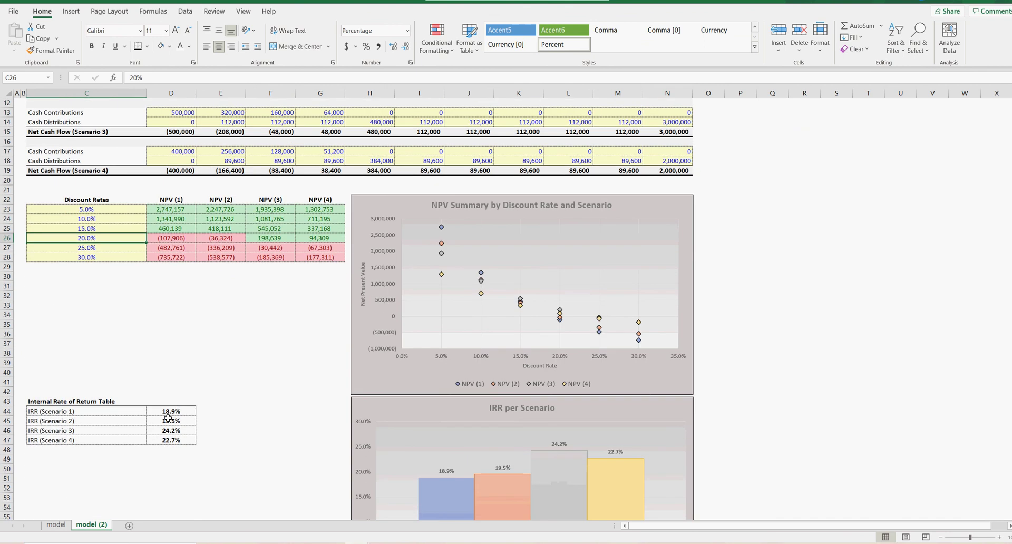
left_click(171, 411)
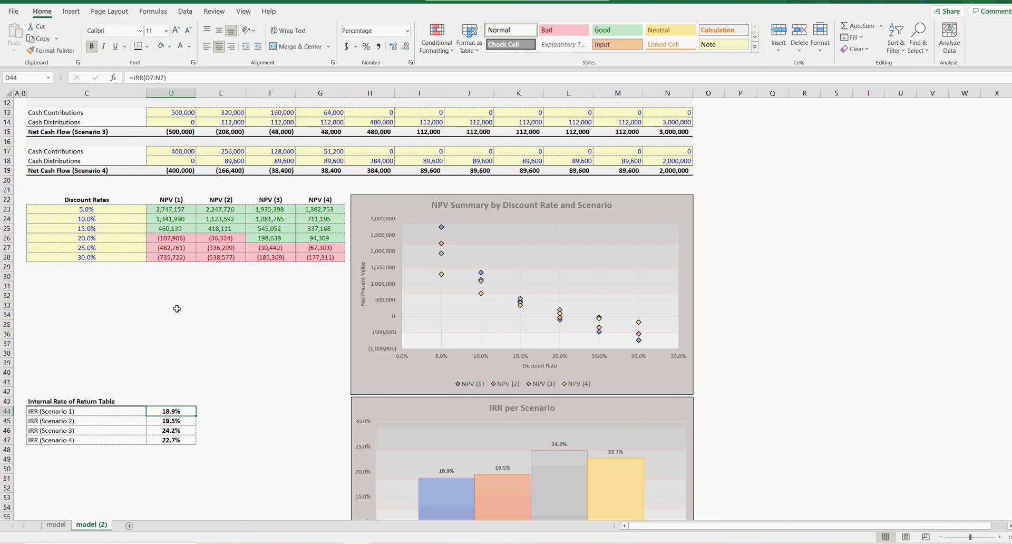
right_click(175, 412)
left_click(218, 150)
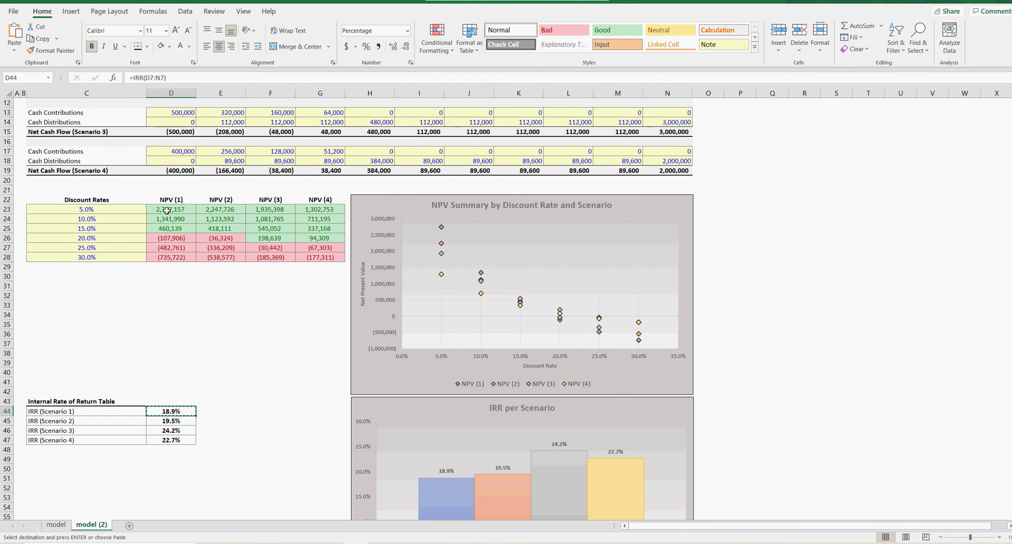
right_click(88, 218)
left_click(126, 271)
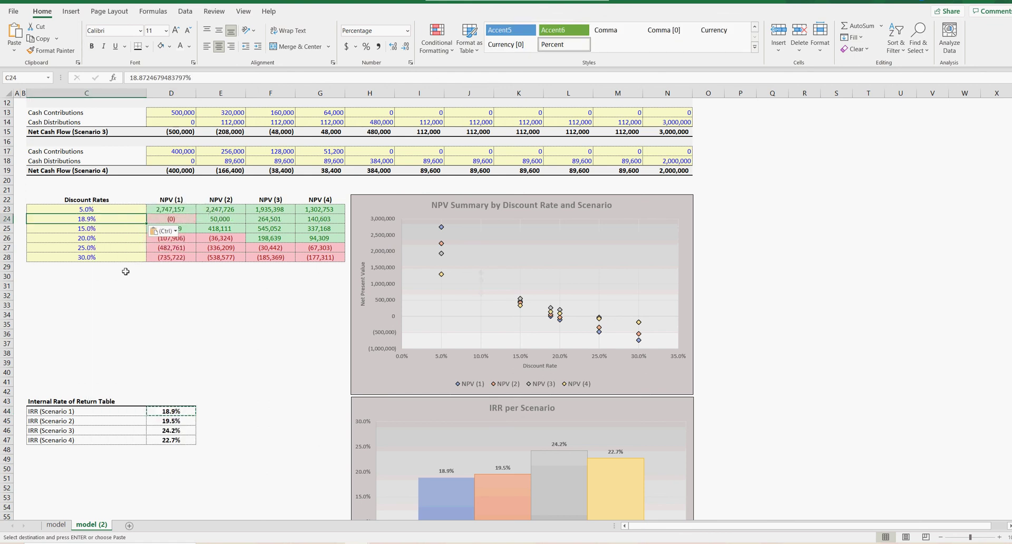
left_click(183, 219)
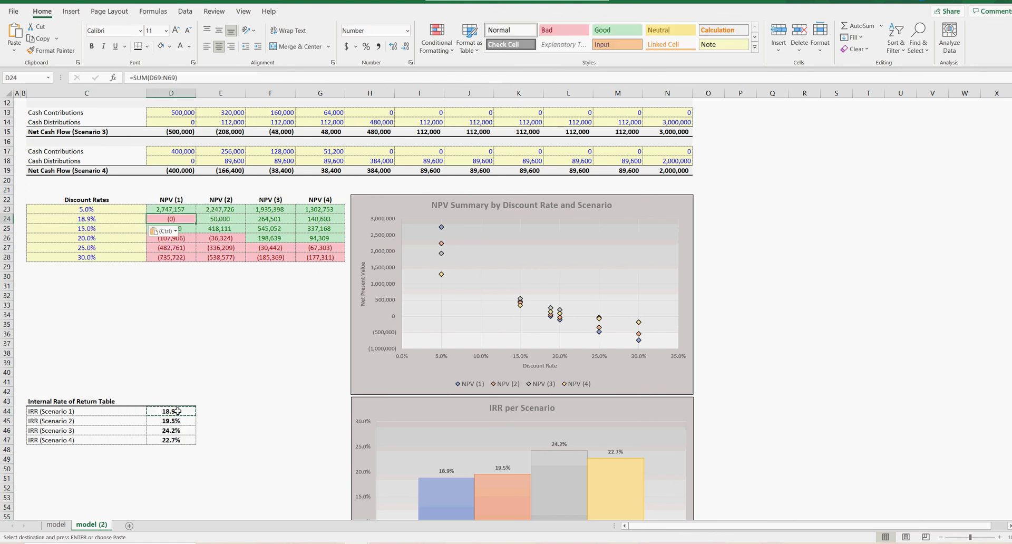
left_click_drag(178, 412, 175, 440)
right_click(175, 432)
left_click(202, 165)
left_click(87, 210)
right_click(88, 212)
left_click(129, 262)
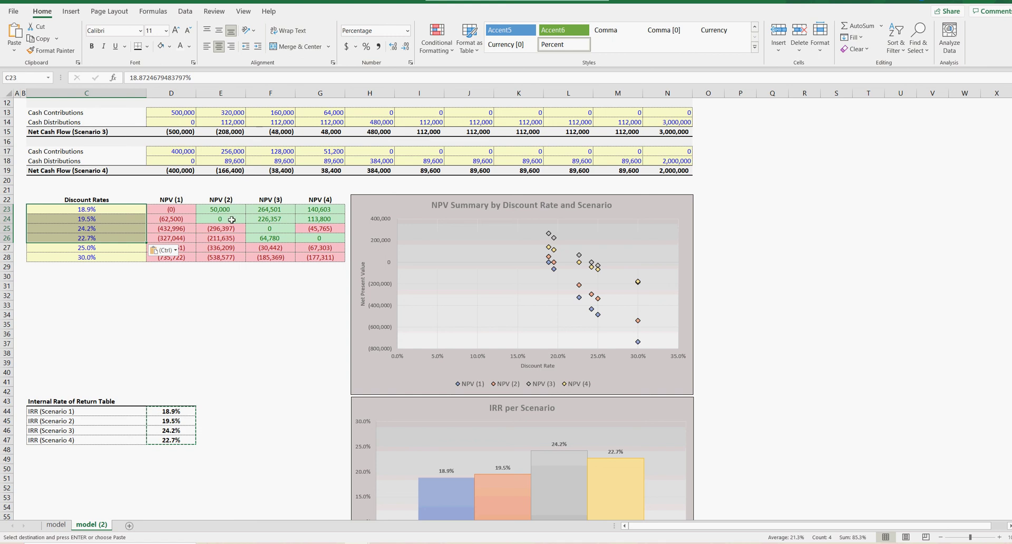
left_click(81, 2)
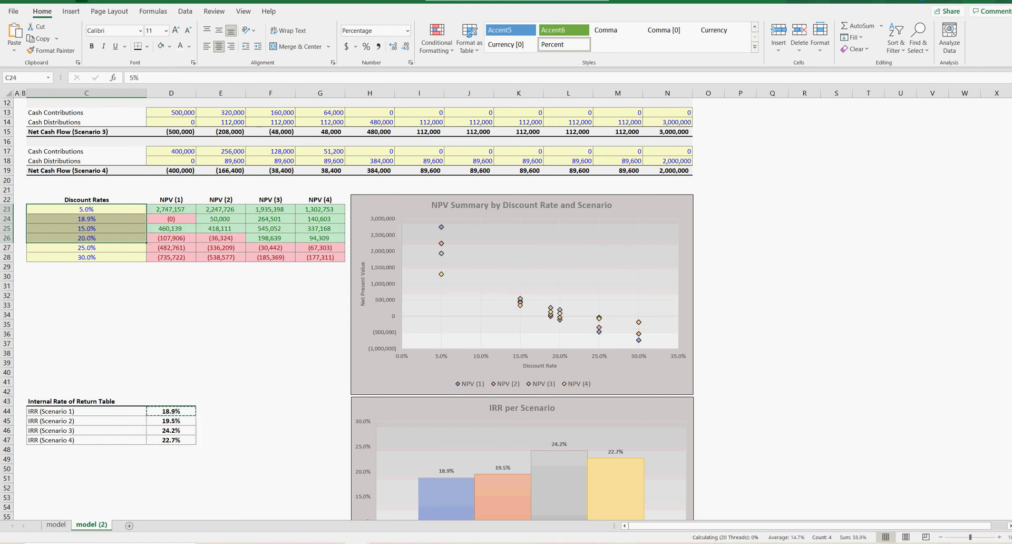
key("ctrl+z")
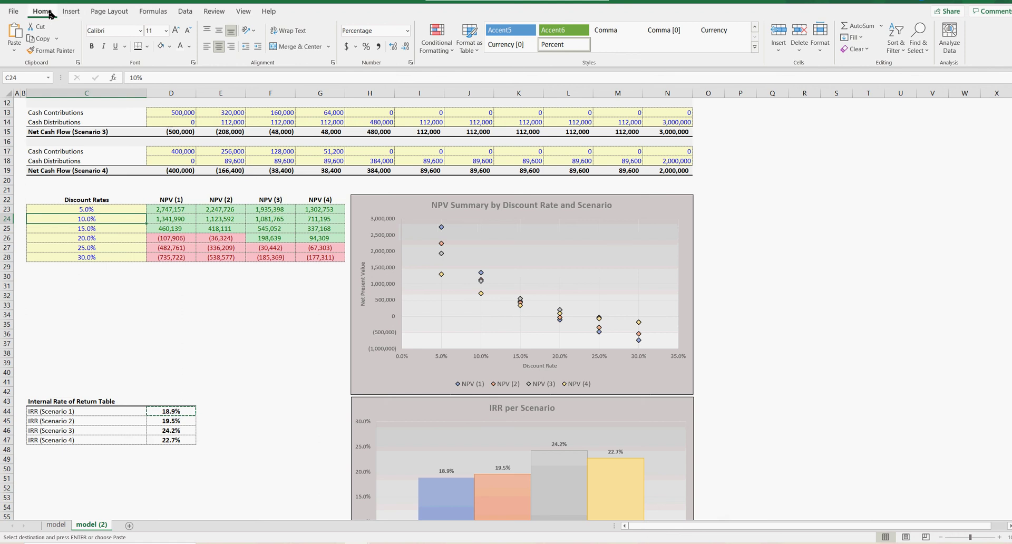
key("Escape")
left_click(211, 372)
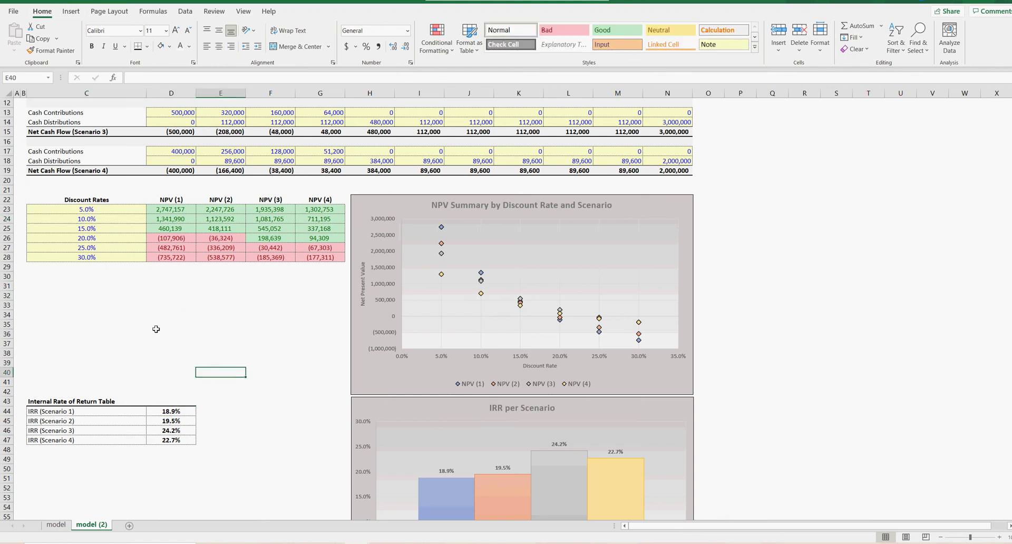
scroll(156, 329, "up", 4)
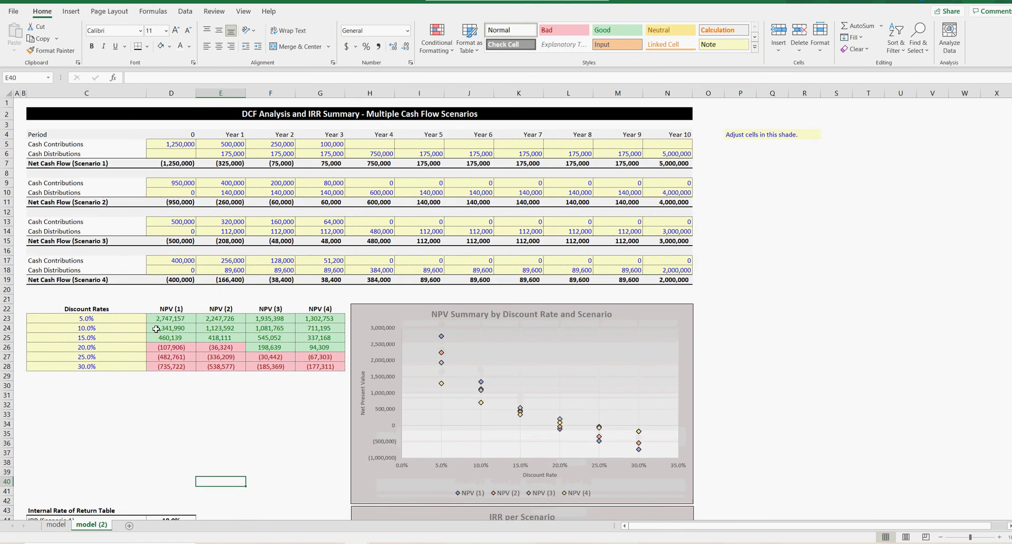
left_click(174, 309)
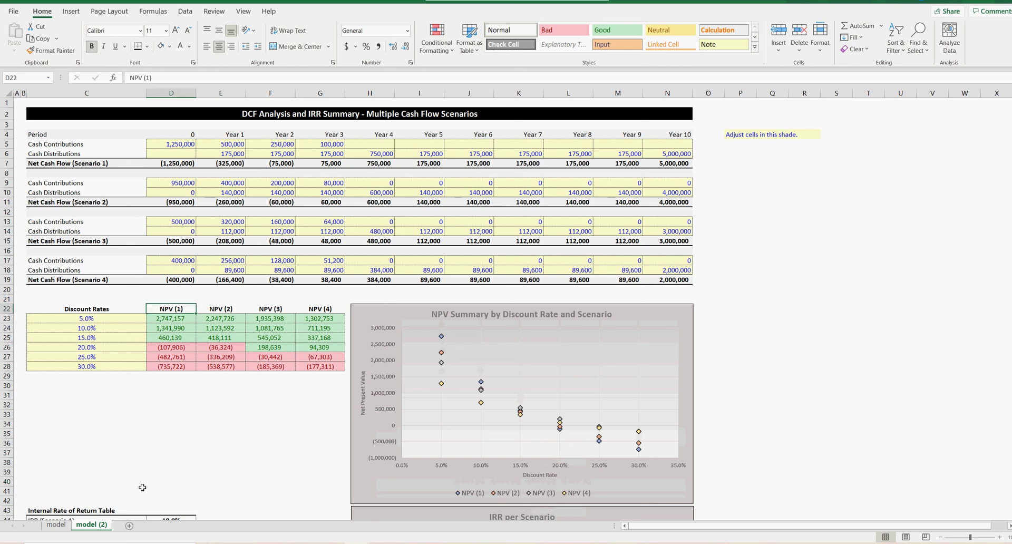
left_click(174, 336)
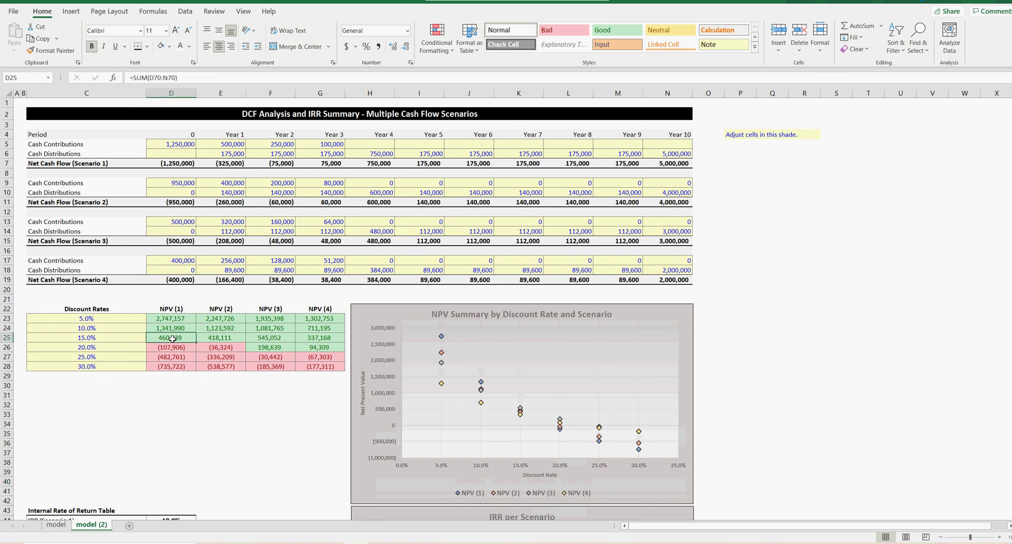
left_click(231, 338)
left_click(270, 338)
left_click(273, 347)
left_click(177, 338)
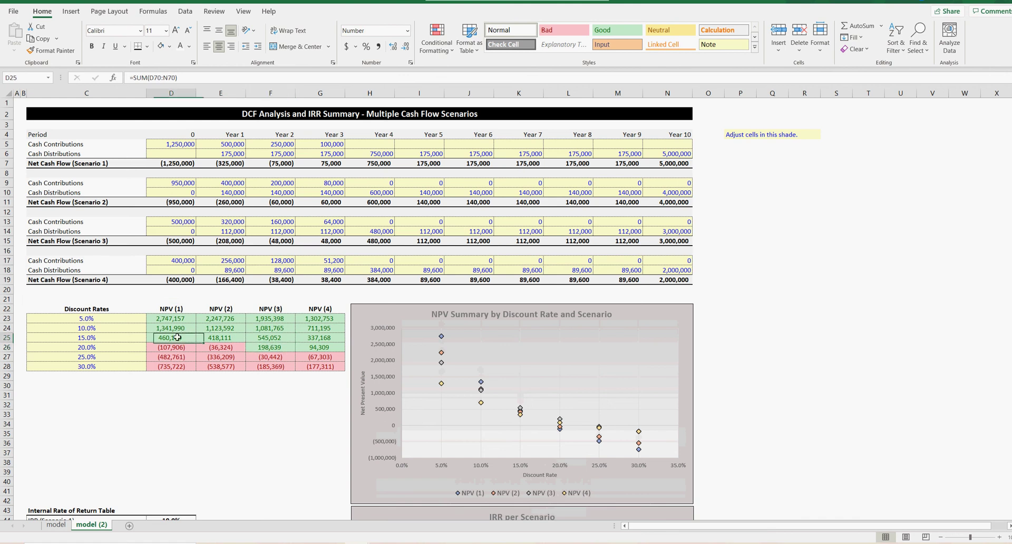
left_click(179, 347)
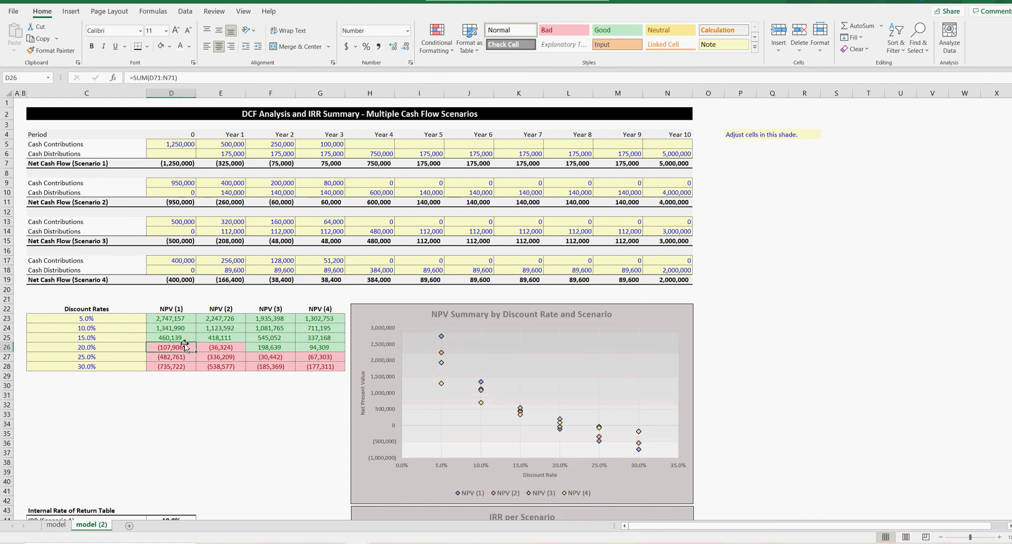
left_click(226, 310)
left_click(225, 343)
left_click(269, 355)
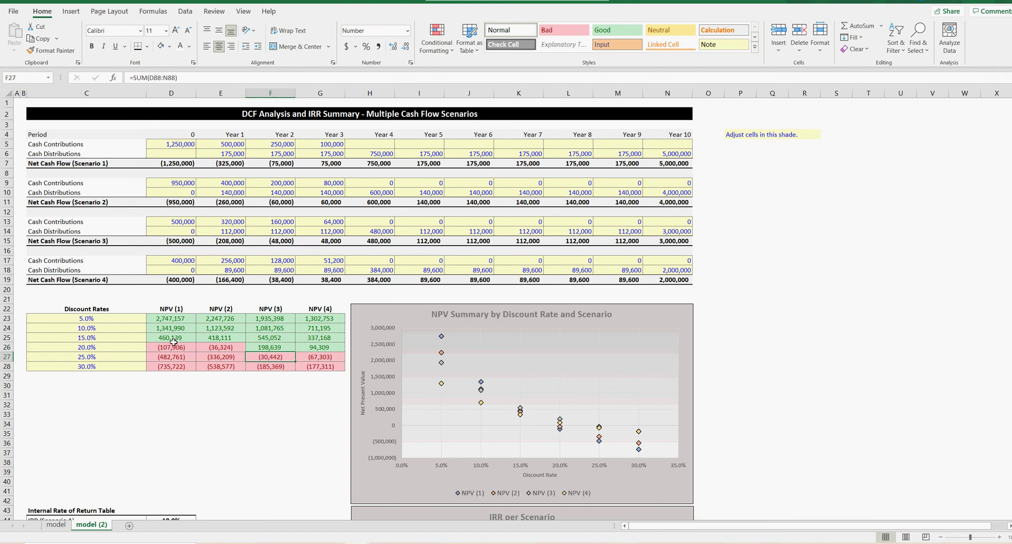
left_click(116, 320)
left_click(117, 328)
left_click(117, 338)
left_click(118, 347)
left_click(119, 357)
left_click(119, 366)
left_click(268, 348)
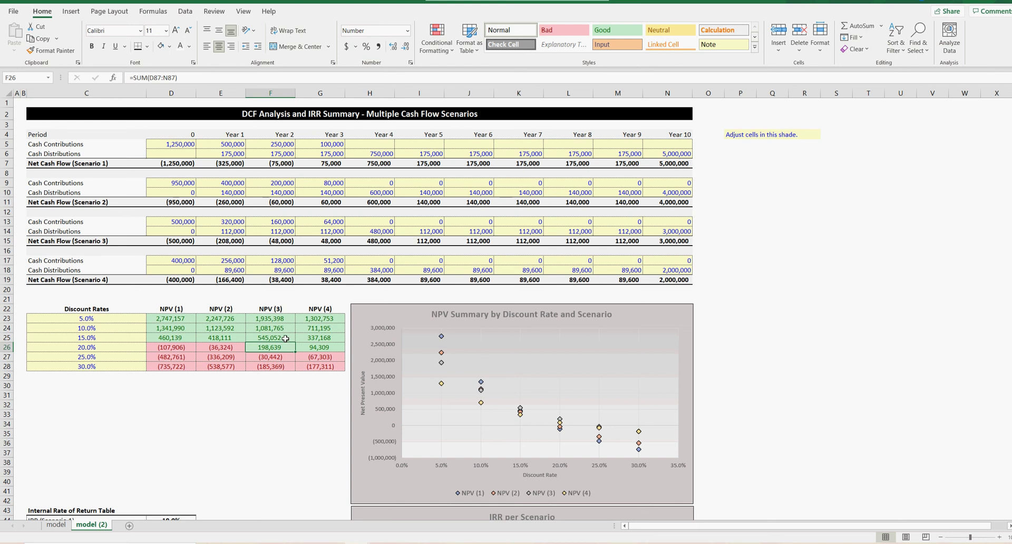
scroll(286, 339, "down", 4)
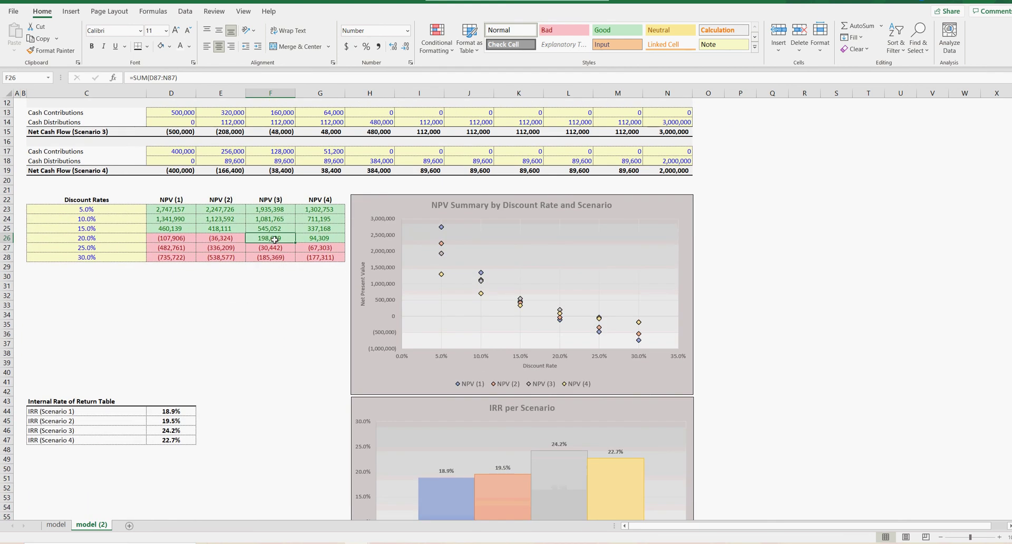
left_click(102, 238)
left_click(282, 243)
left_click_drag(170, 210, 319, 258)
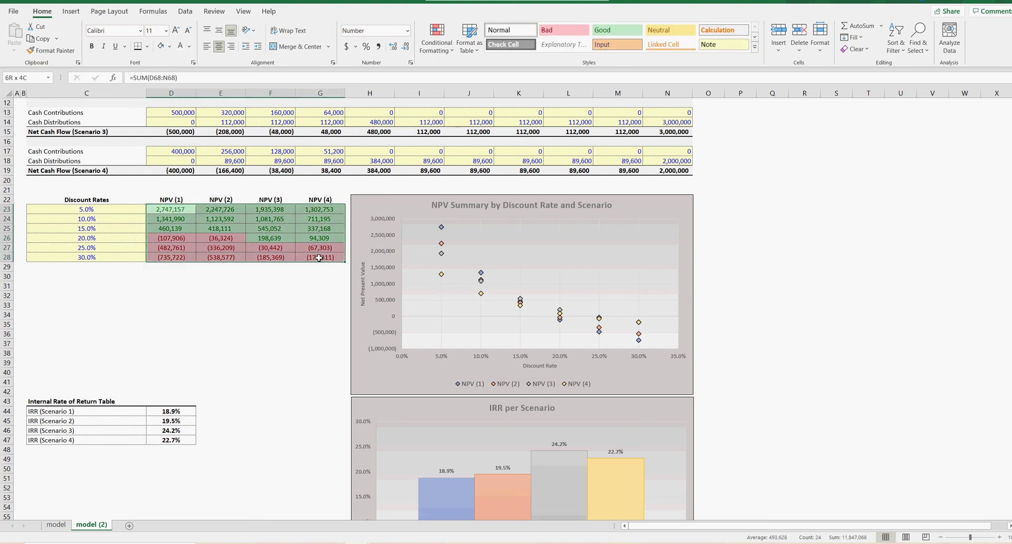
left_click(92, 403)
left_click_drag(49, 432, 169, 431)
left_click(255, 420)
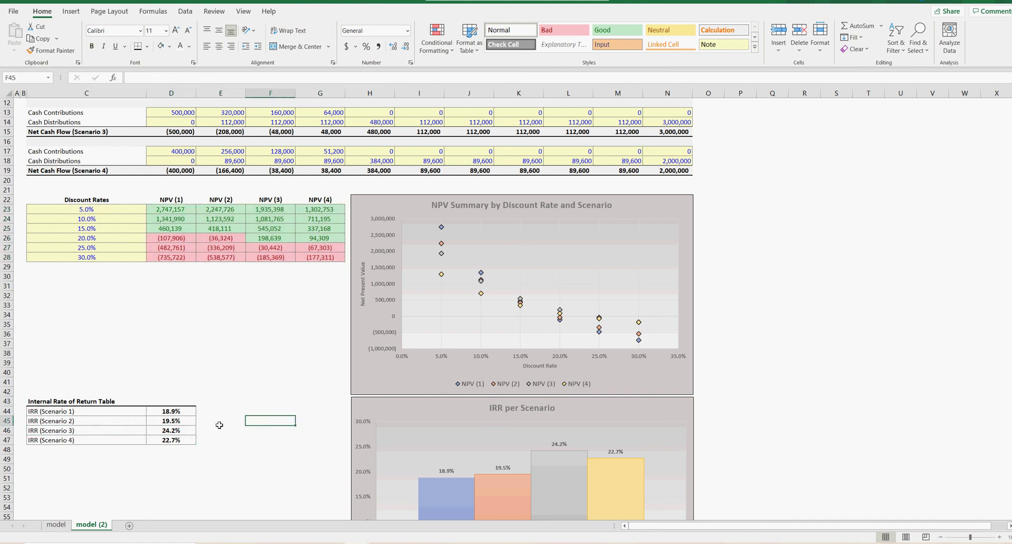
Scroll down to the present value tables and inspect the first Scenario 1 table's figures.
scroll(220, 357, "down", 4)
left_click(175, 325)
scroll(204, 401, "down", 11)
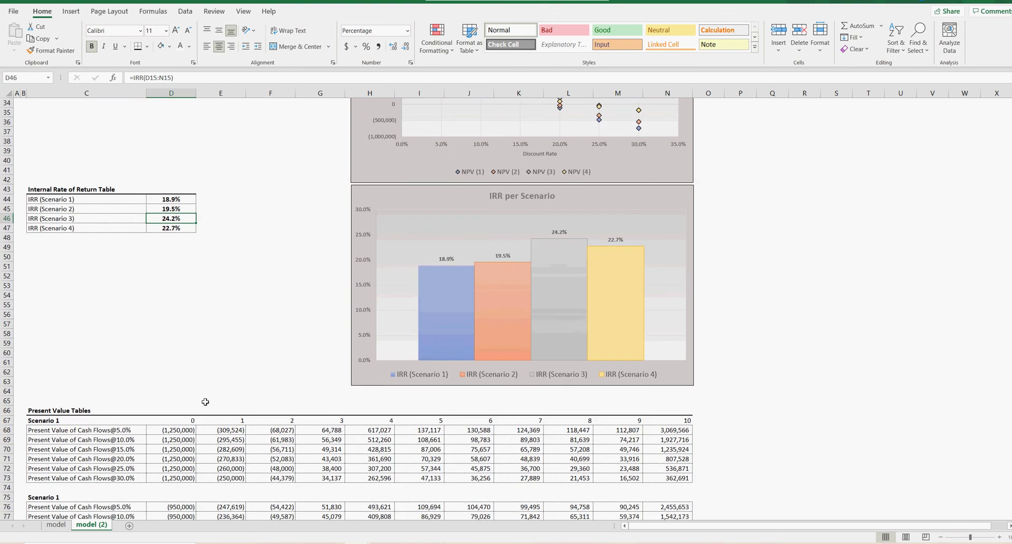
left_click_drag(179, 219, 653, 269)
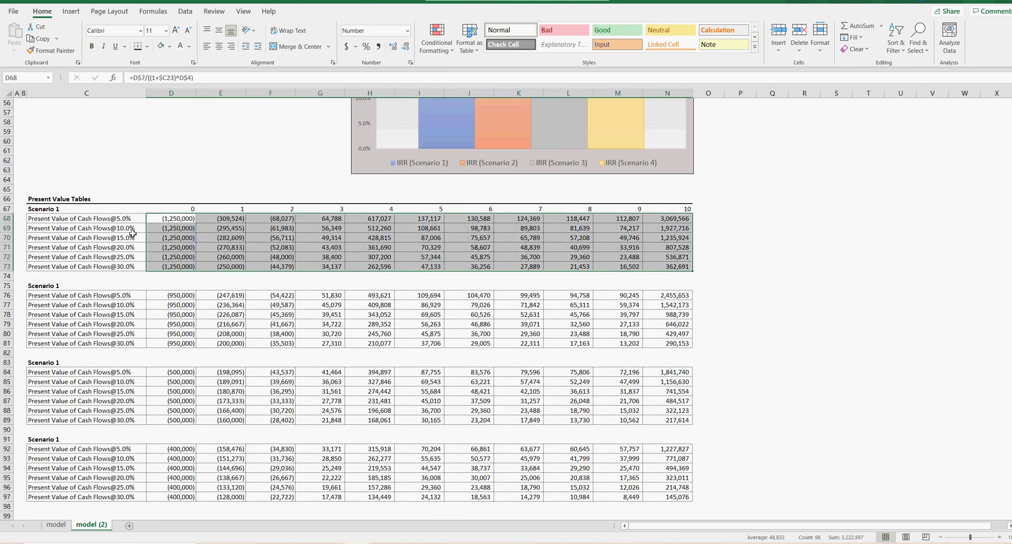
left_click(72, 210)
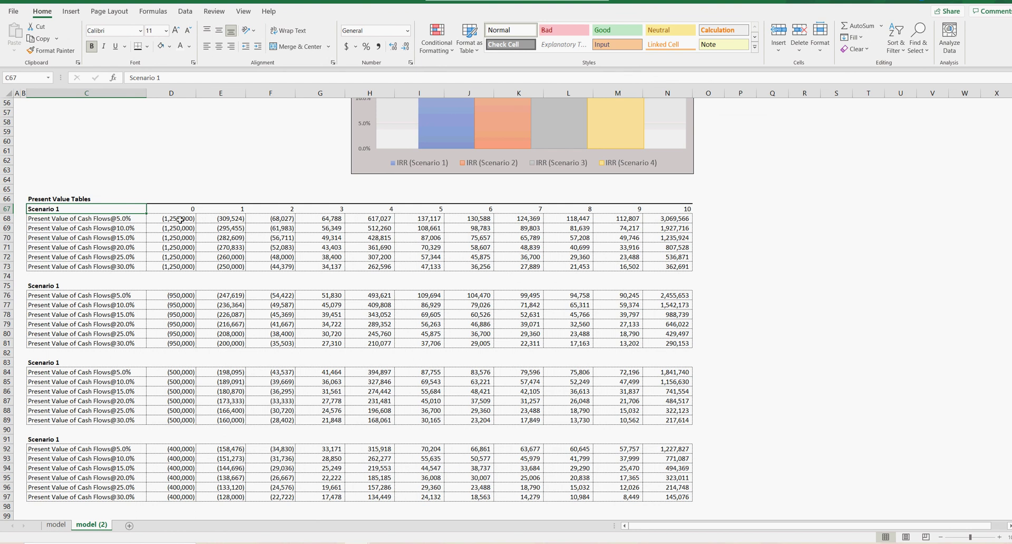
left_click_drag(180, 220, 291, 266)
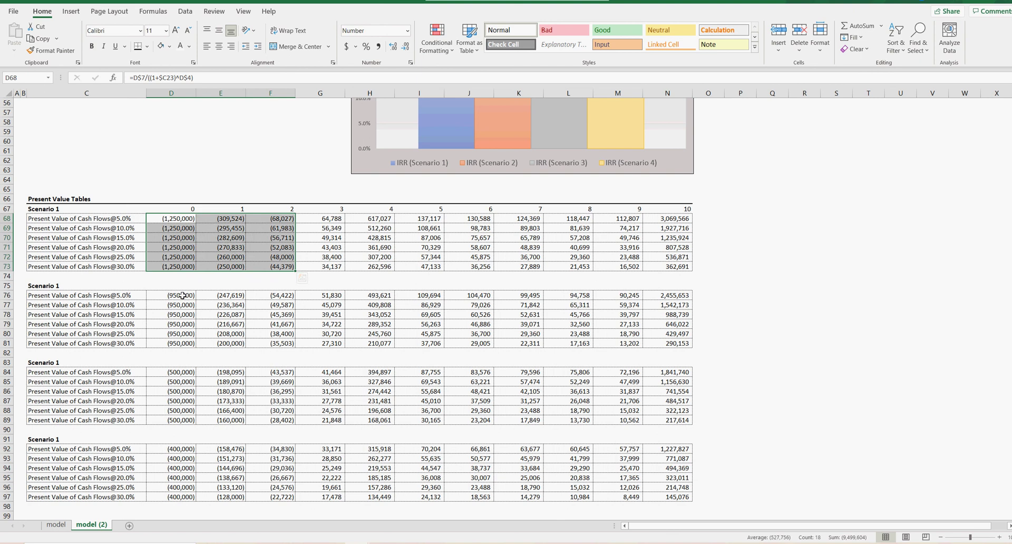
Relabel the second and third present value tables as Scenario 2 and Scenario 3.
double_click(80, 287)
key("BackSpace")
type("2")
left_click(61, 363)
double_click(60, 363)
key("BackSpace")
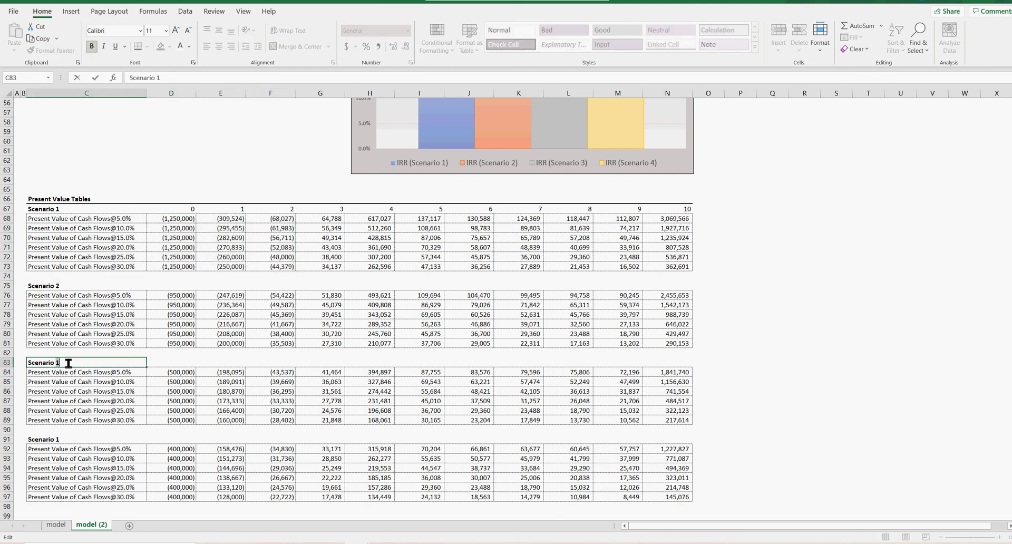
type("4")
key("BackSpace")
type("3")
left_click(70, 439)
Change the fourth present value table's heading to Scenario 4.
double_click(70, 439)
key("BackSpace")
type("4")
left_click(171, 160)
scroll(215, 319, "up", 18)
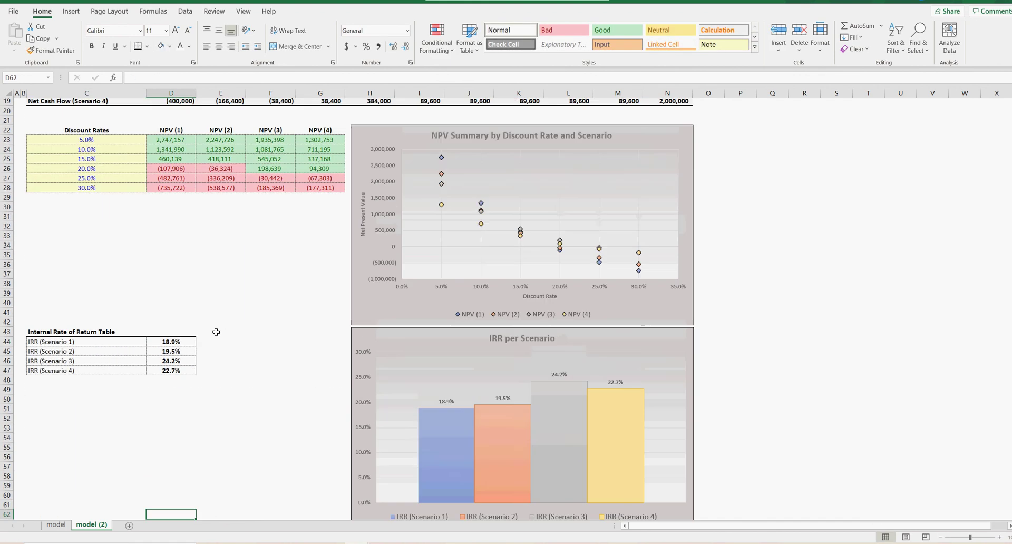
left_click(808, 272)
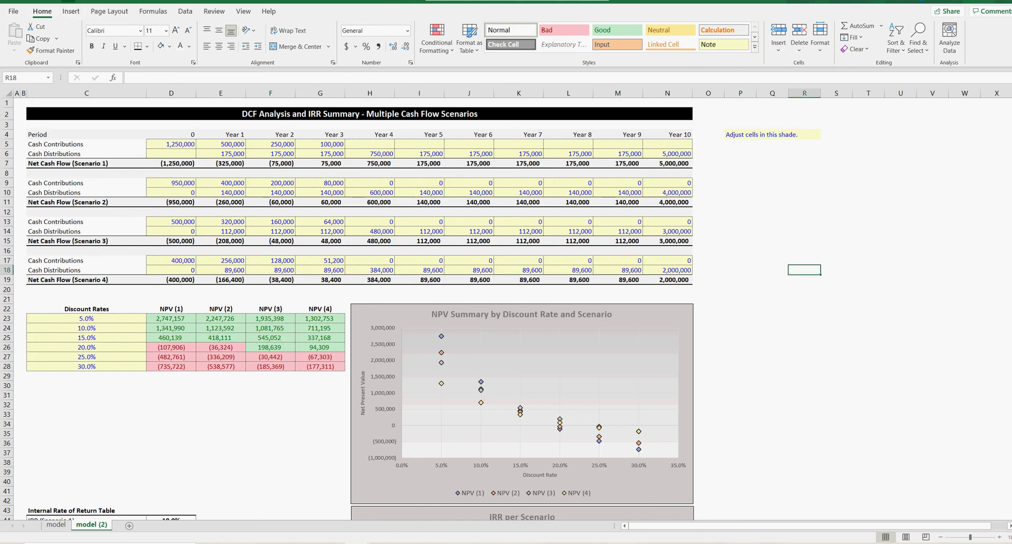
left_click(851, 374)
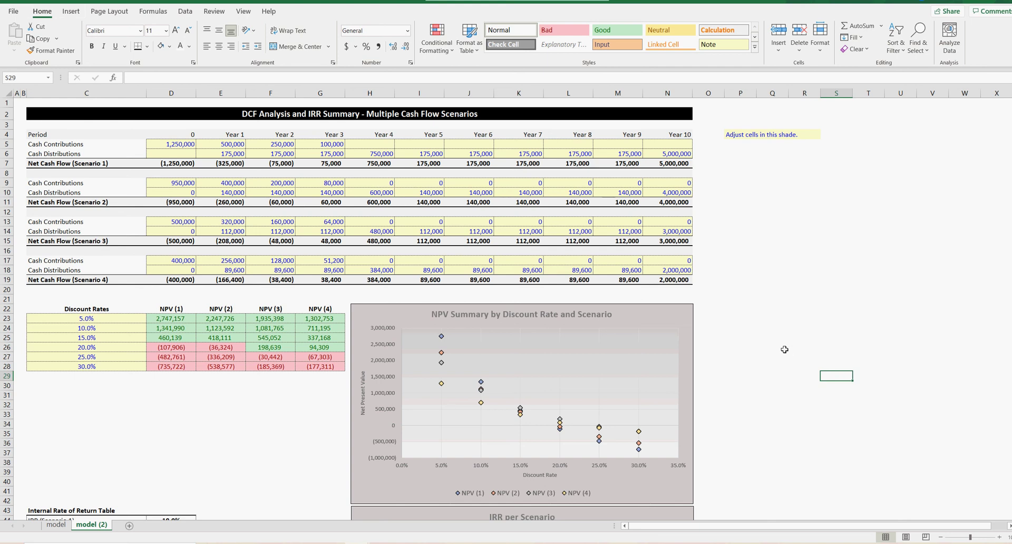
scroll(113, 320, "down", 15)
scroll(109, 322, "up", 15)
left_click_drag(176, 144, 669, 148)
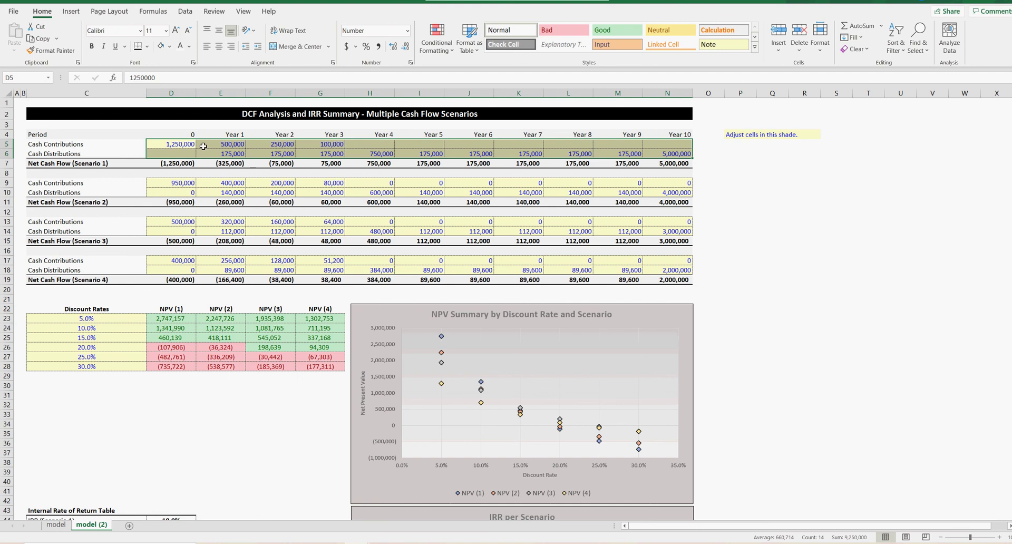
left_click(270, 153)
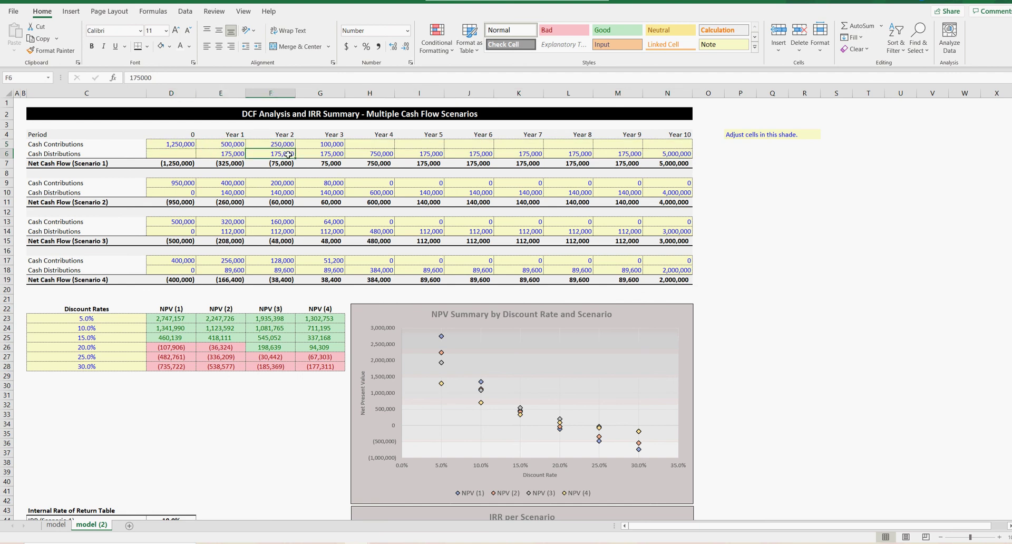
left_click(323, 151)
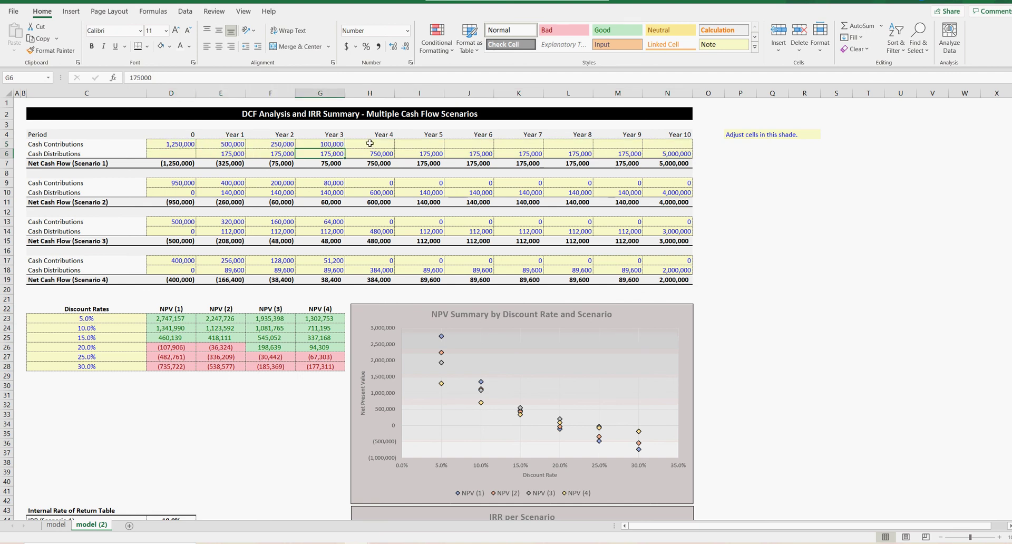
left_click(327, 144)
left_click(329, 153)
left_click(173, 319)
scroll(226, 388, "down", 15)
scroll(271, 235, "up", 11)
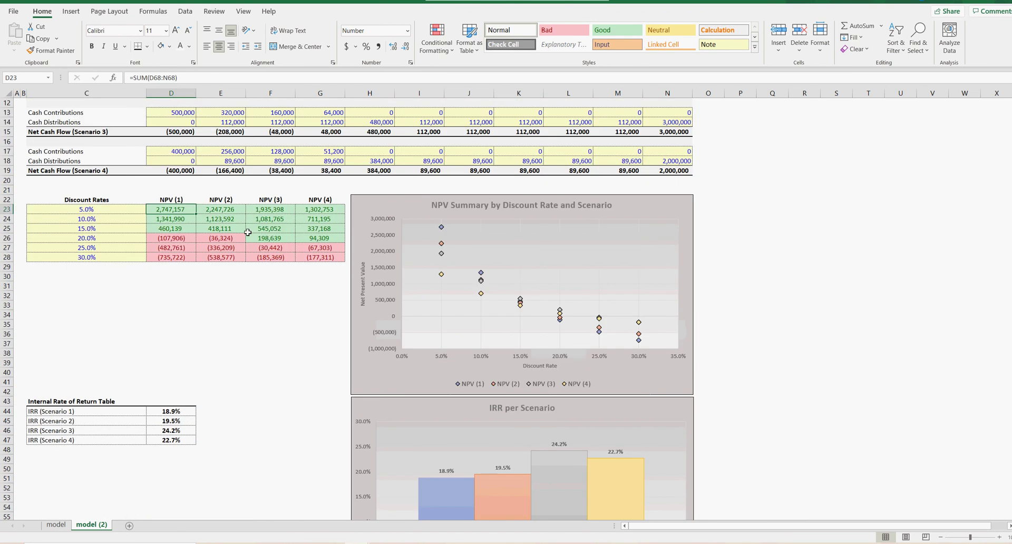
key("Down")
key("Down")
key("Down")
key("Down")
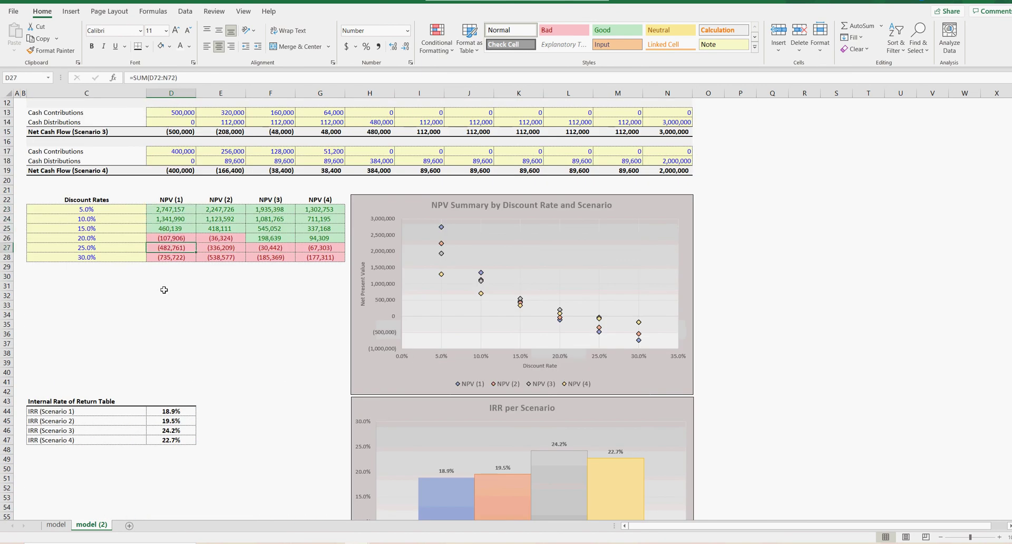
scroll(164, 314, "up", 4)
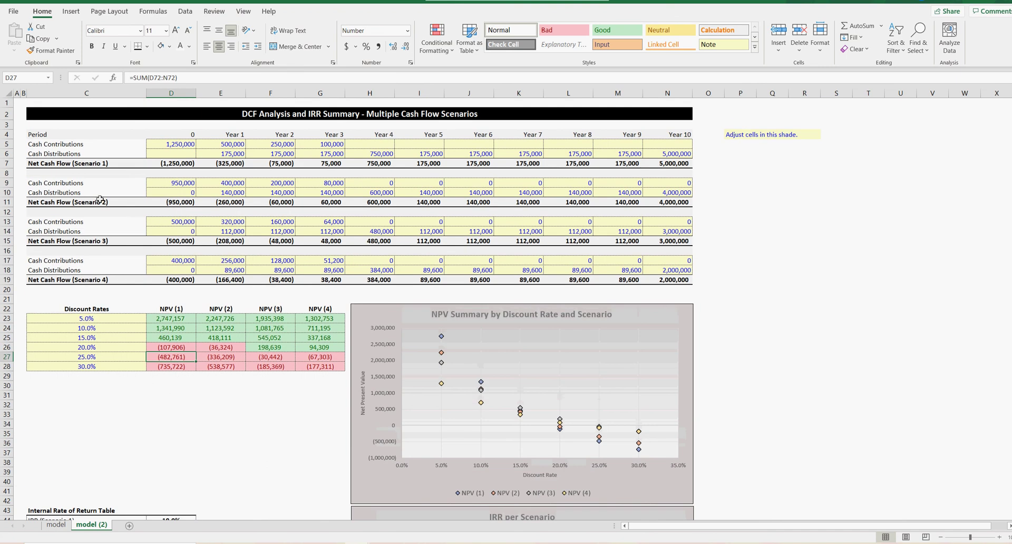
left_click_drag(90, 168, 265, 168)
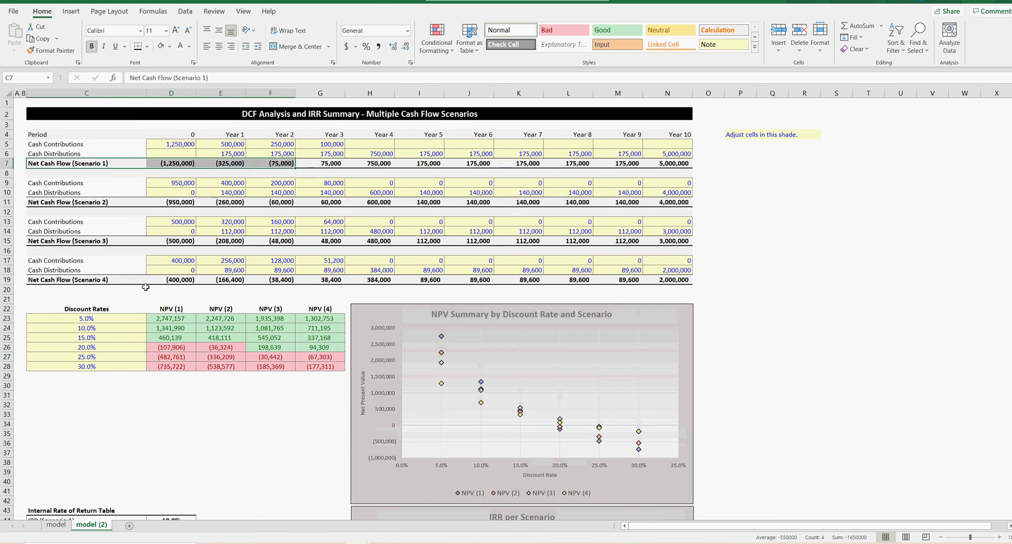
left_click_drag(106, 319, 103, 369)
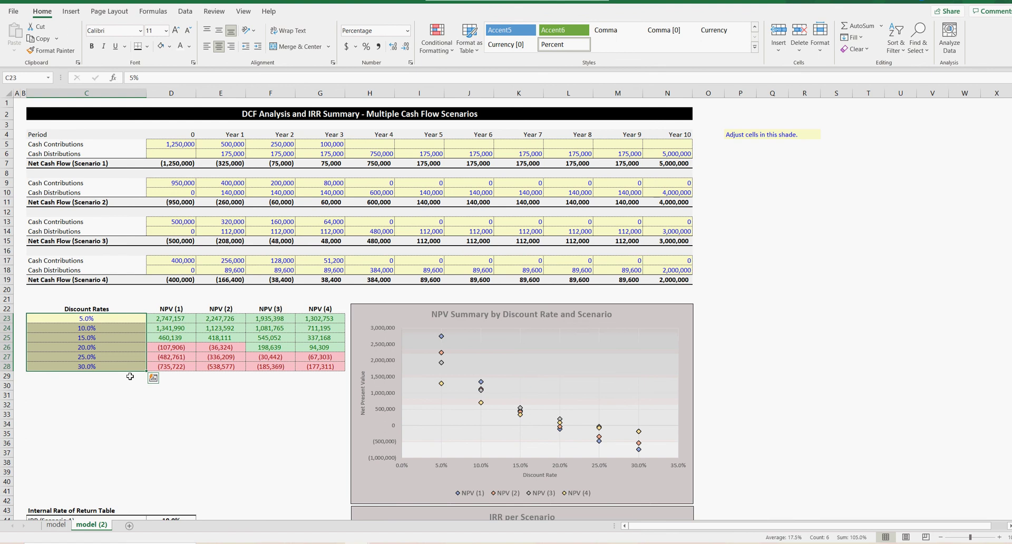
left_click(57, 525)
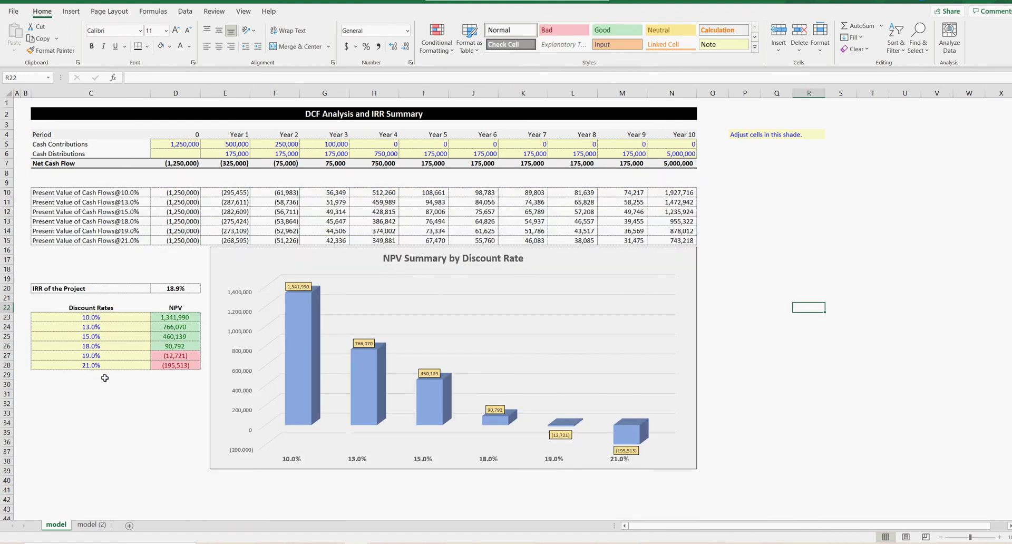
On the model sheet, enter 'smarthelping.com' in cell Q13 and reselect it.
left_click(92, 525)
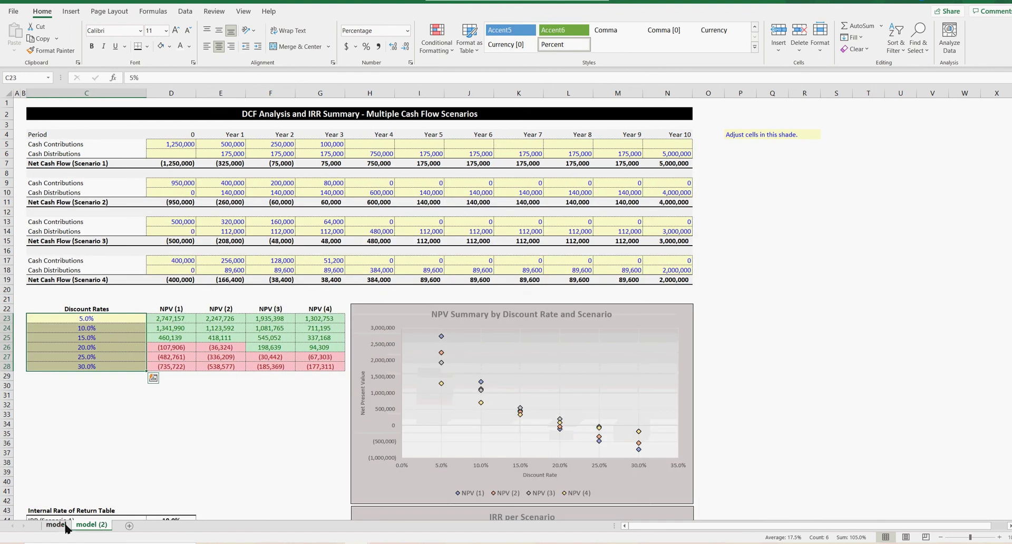
left_click(62, 525)
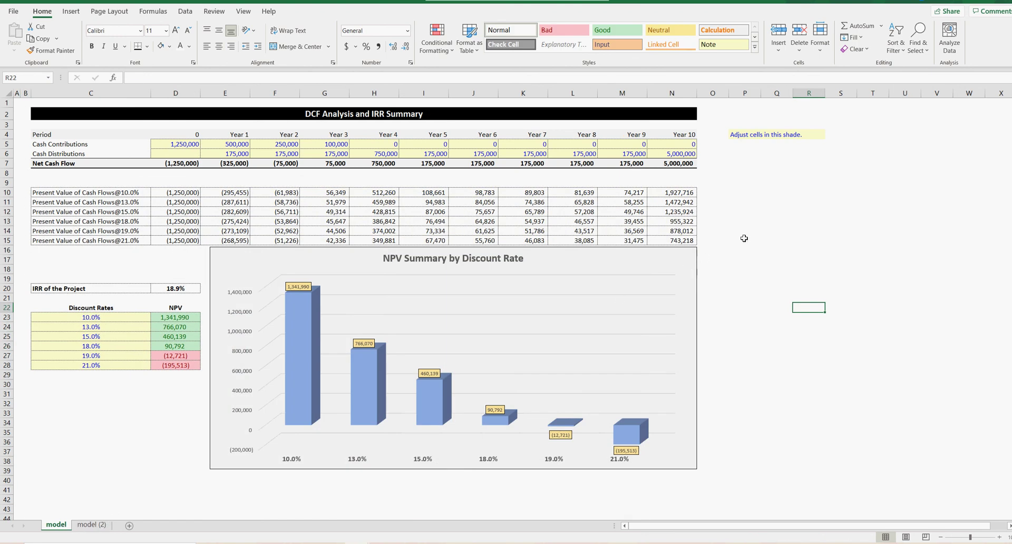
left_click(770, 222)
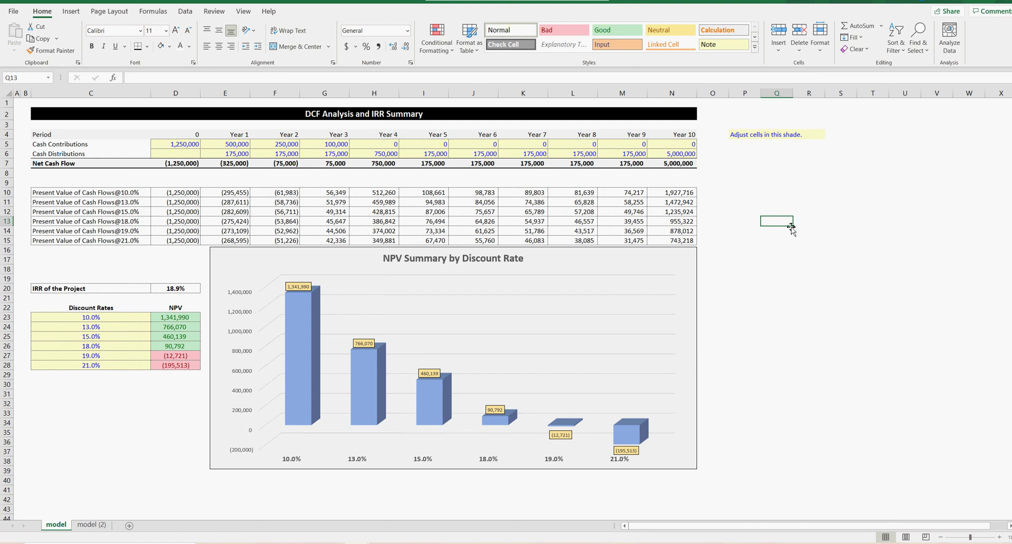
type("smarthelping.com")
key("Return")
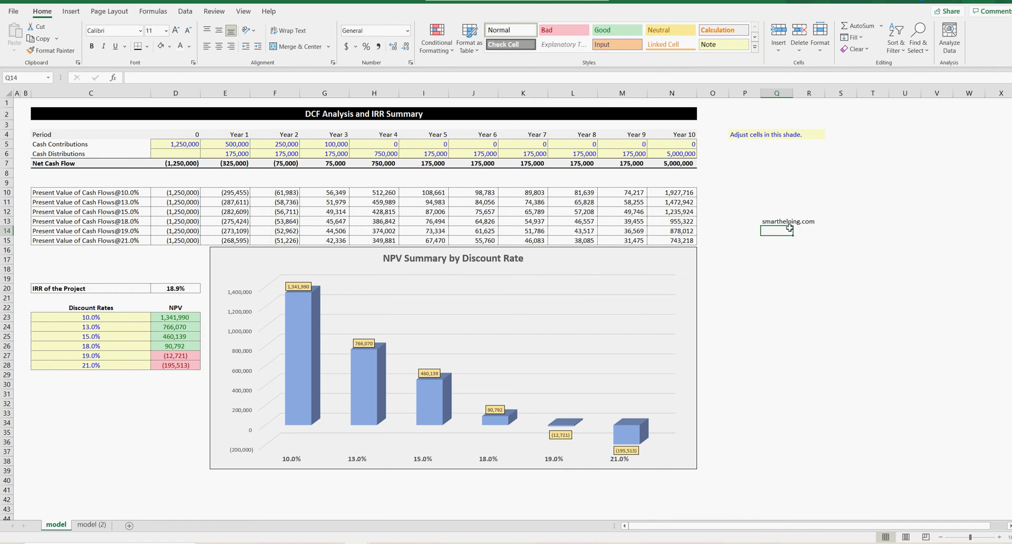
left_click(783, 221)
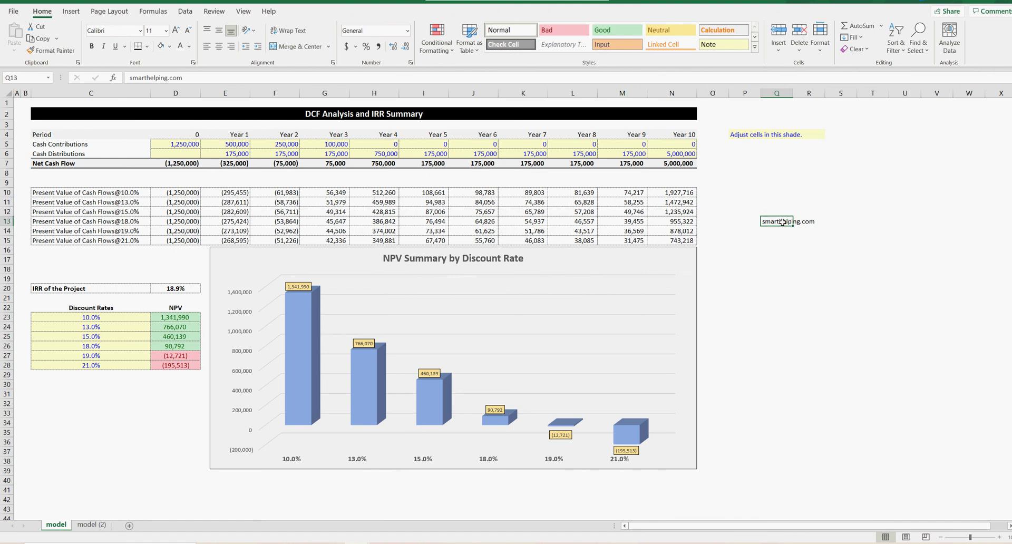